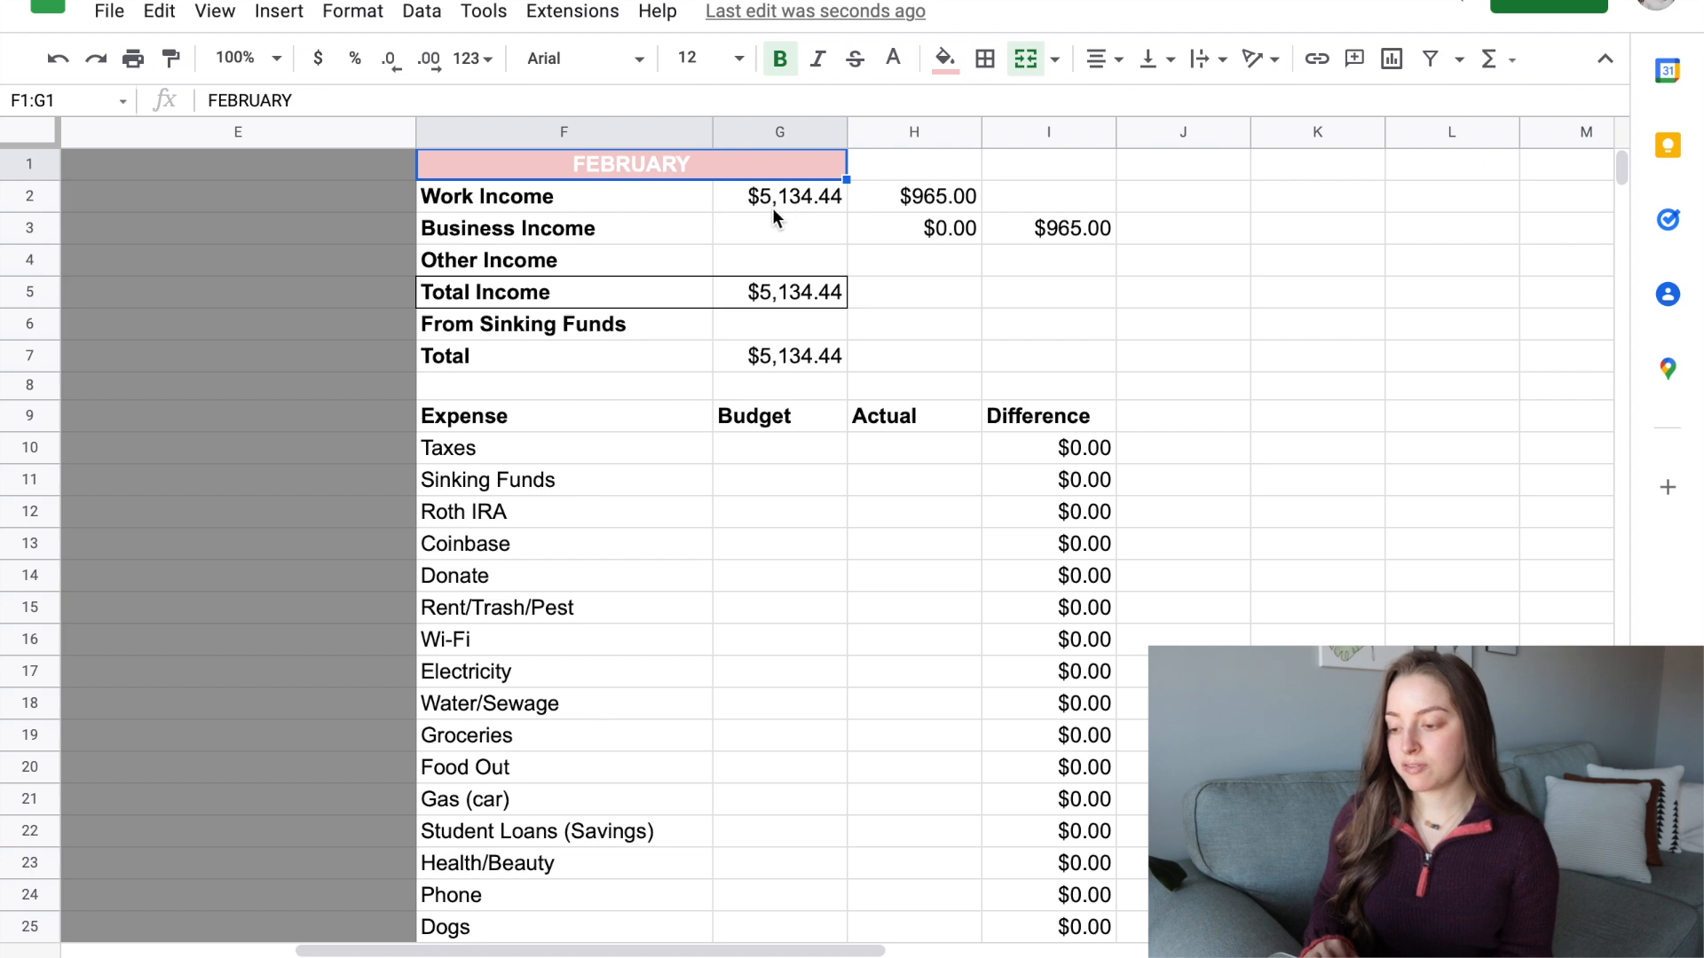
Undo the clearing of the February Business Income and Other Income amounts, restoring $2,000.00 and $150.00.
left_click(839, 198)
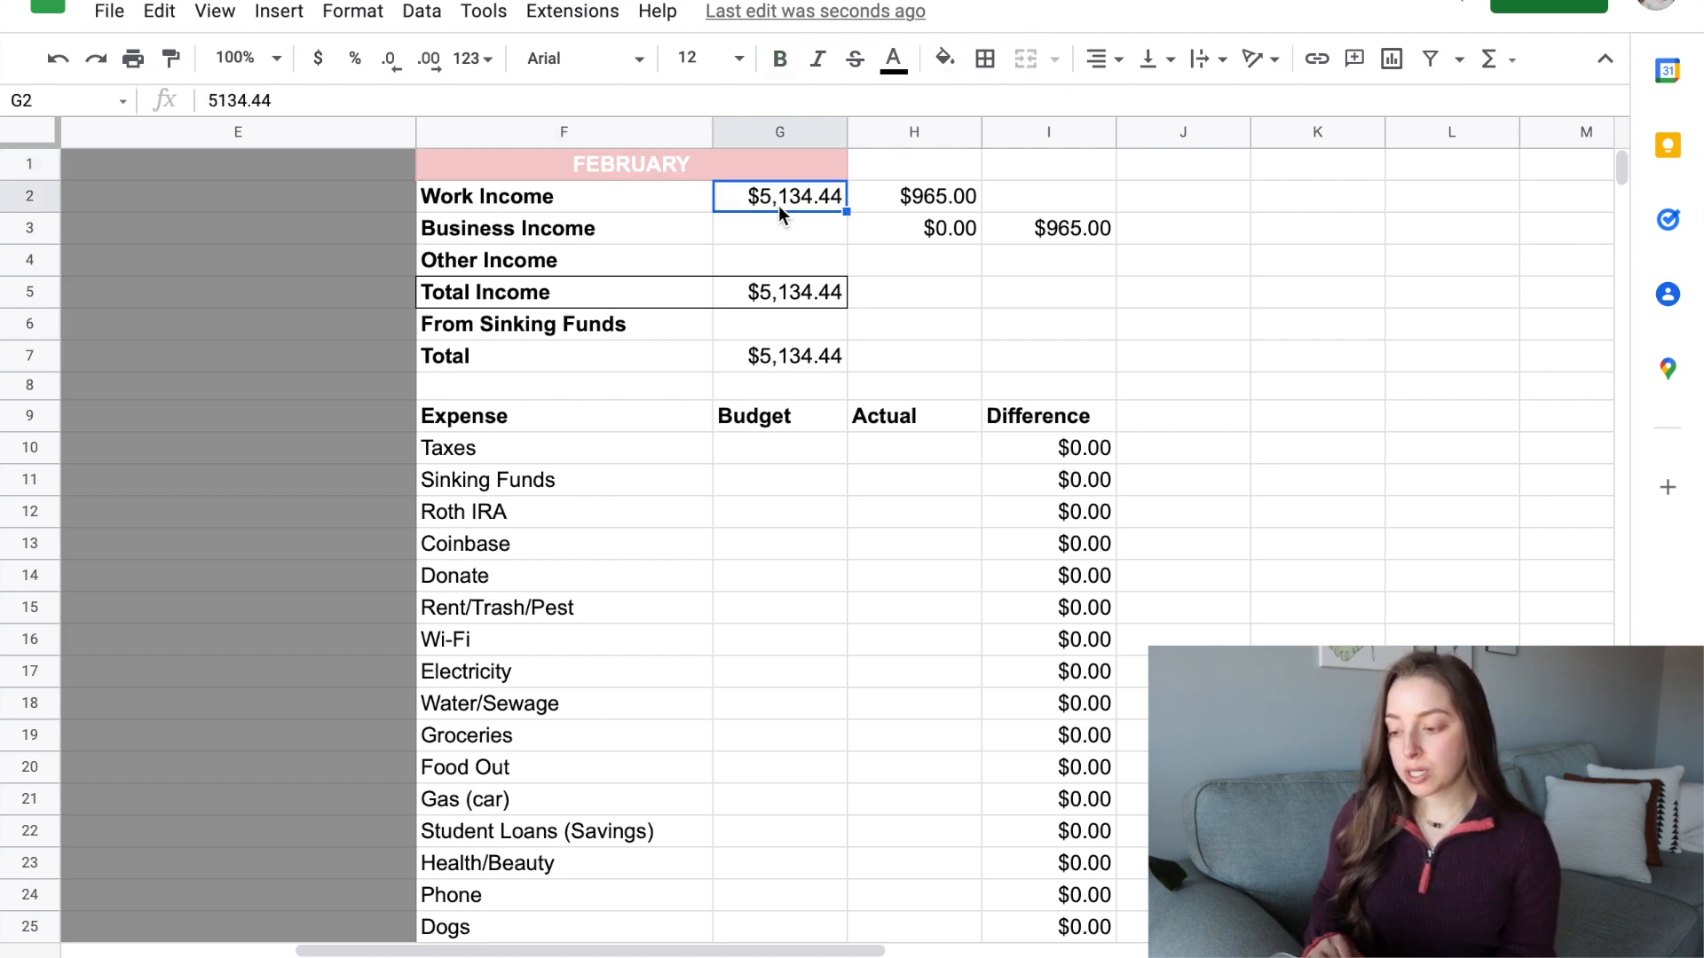
left_click(925, 200)
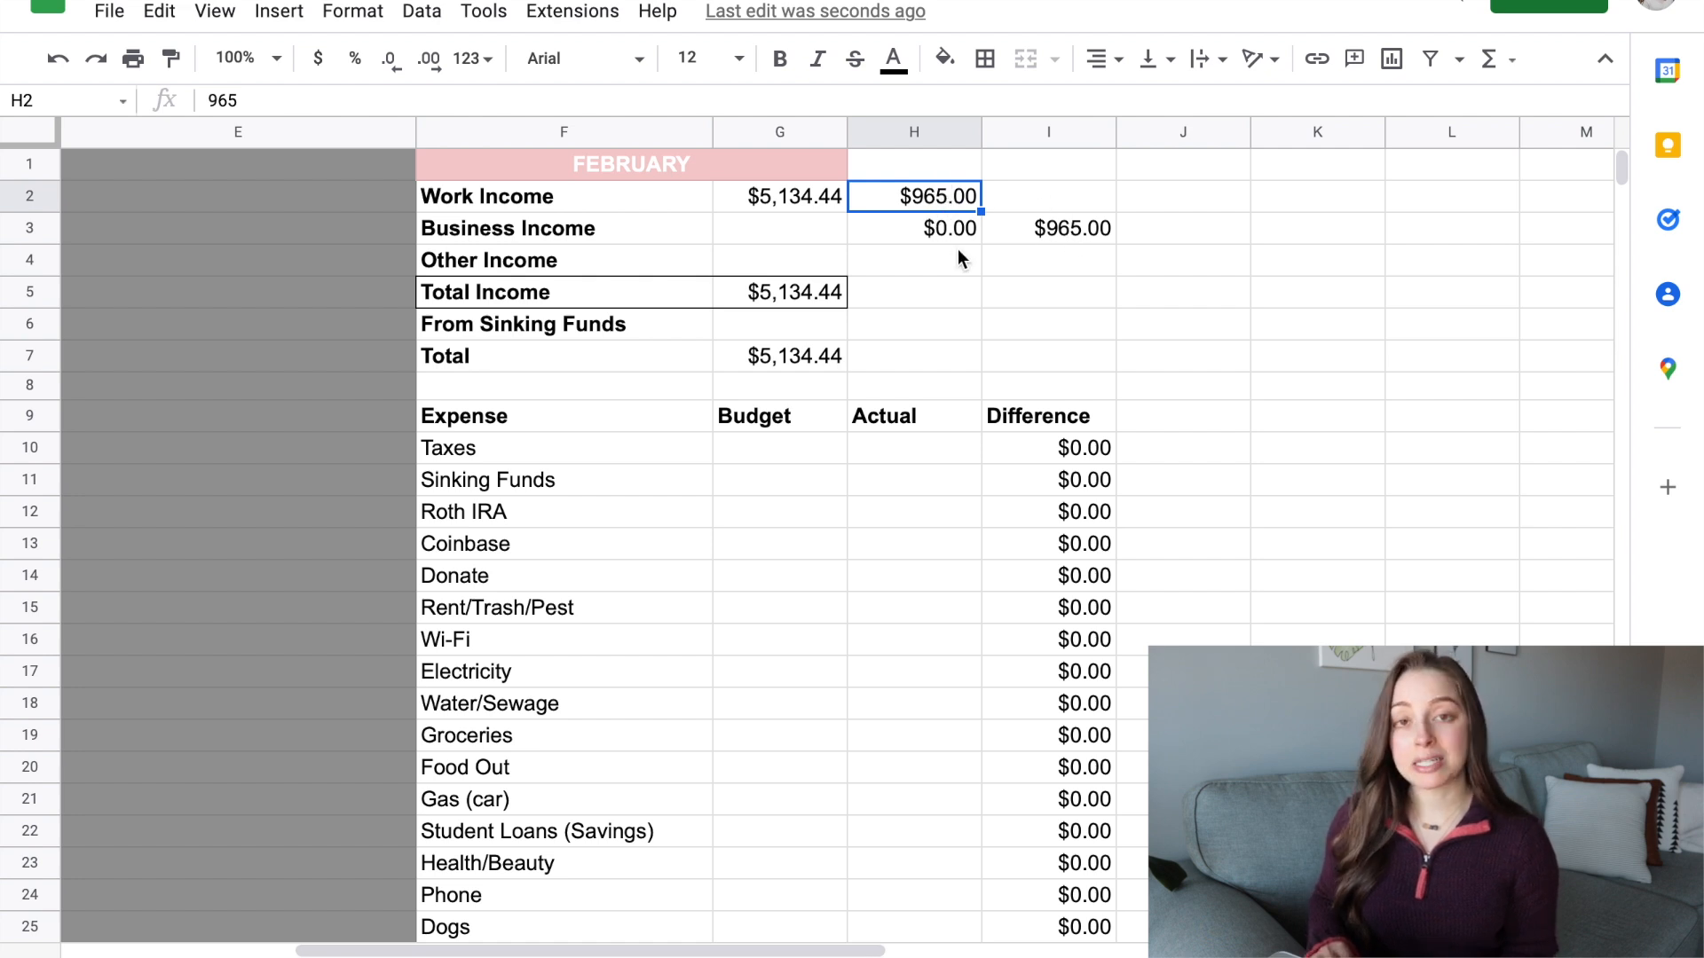
left_click(788, 204)
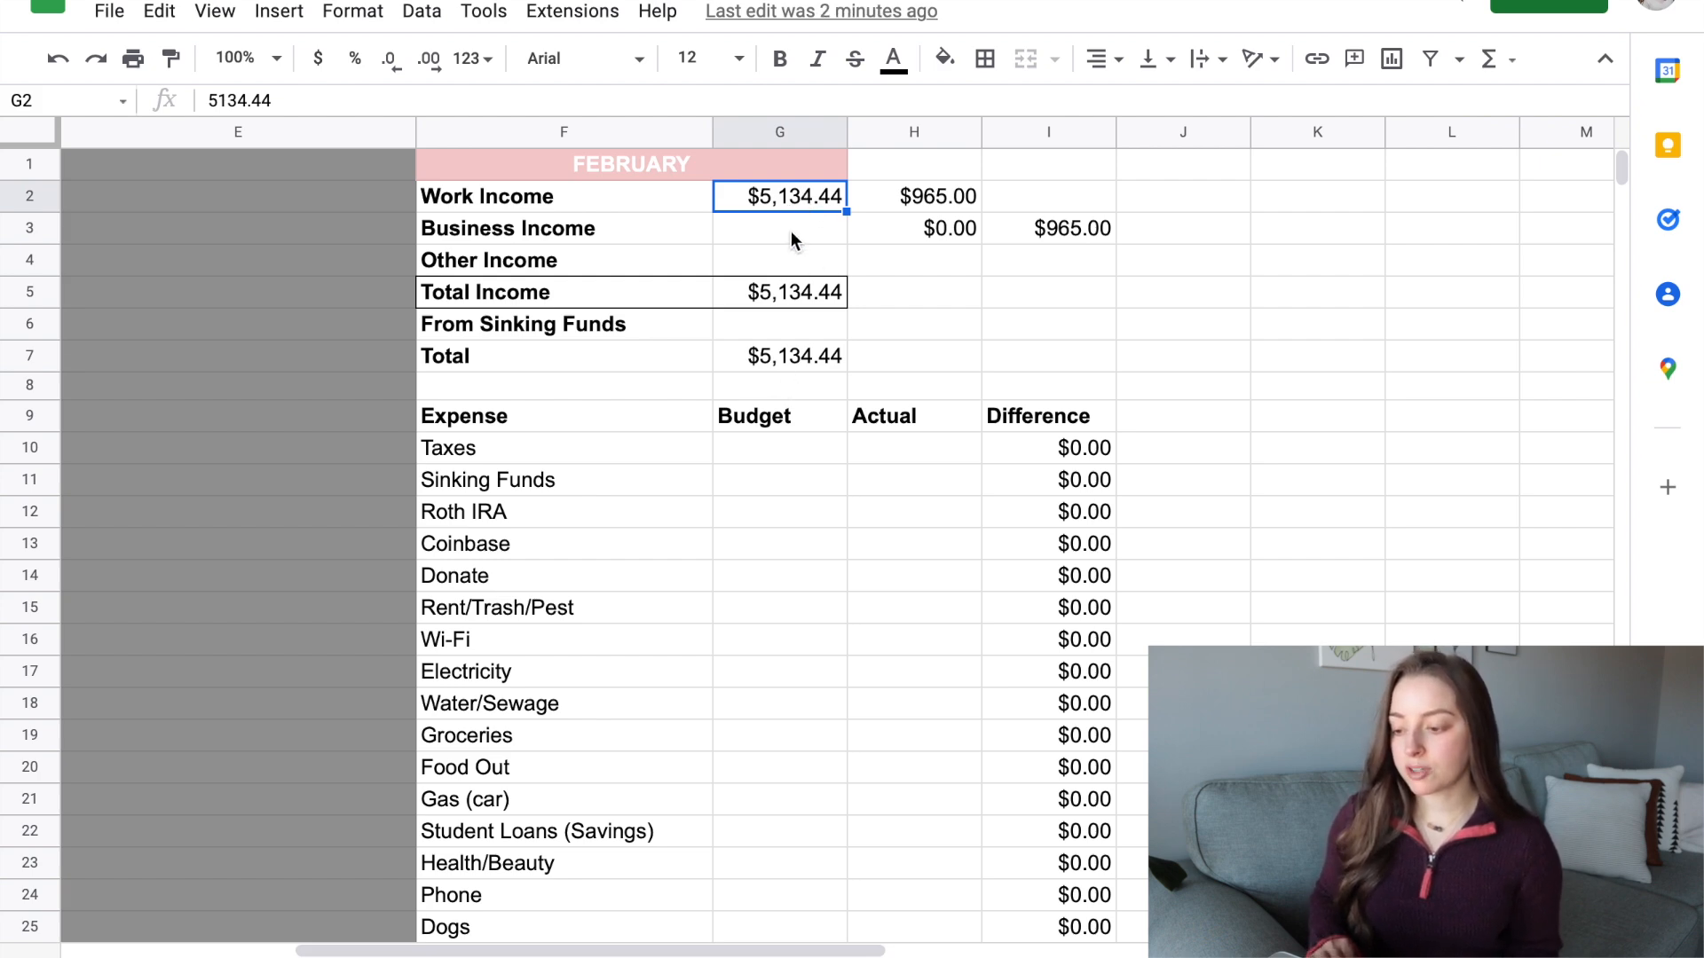
left_click(59, 60)
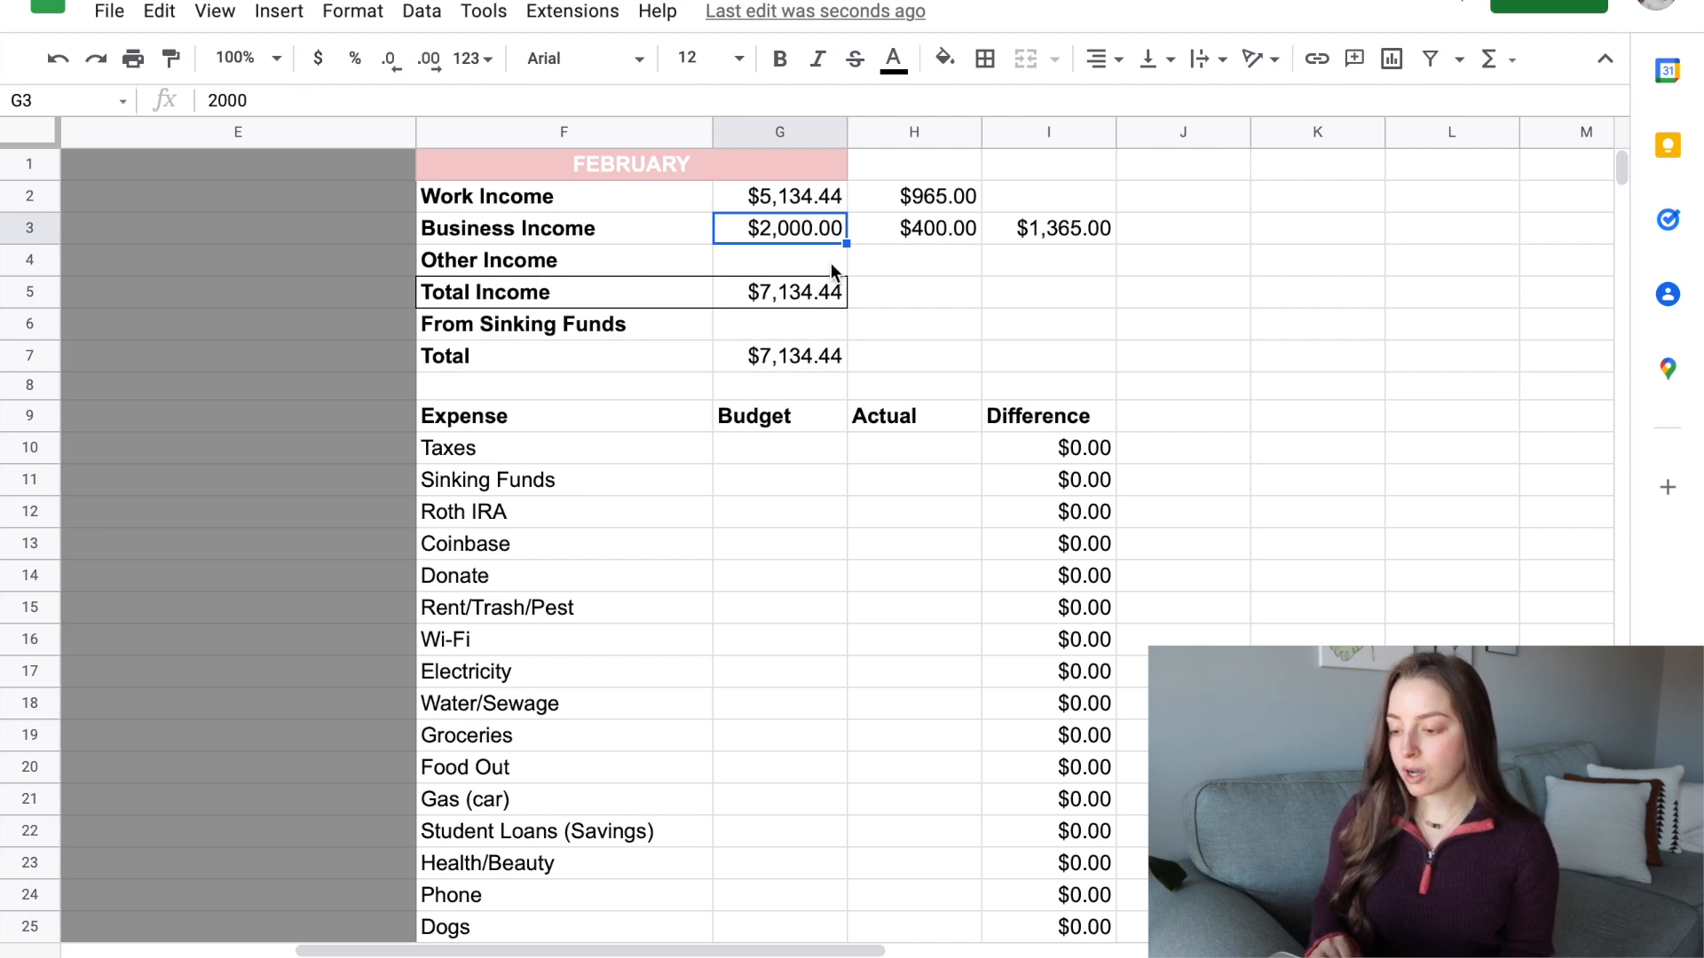
left_click(57, 59)
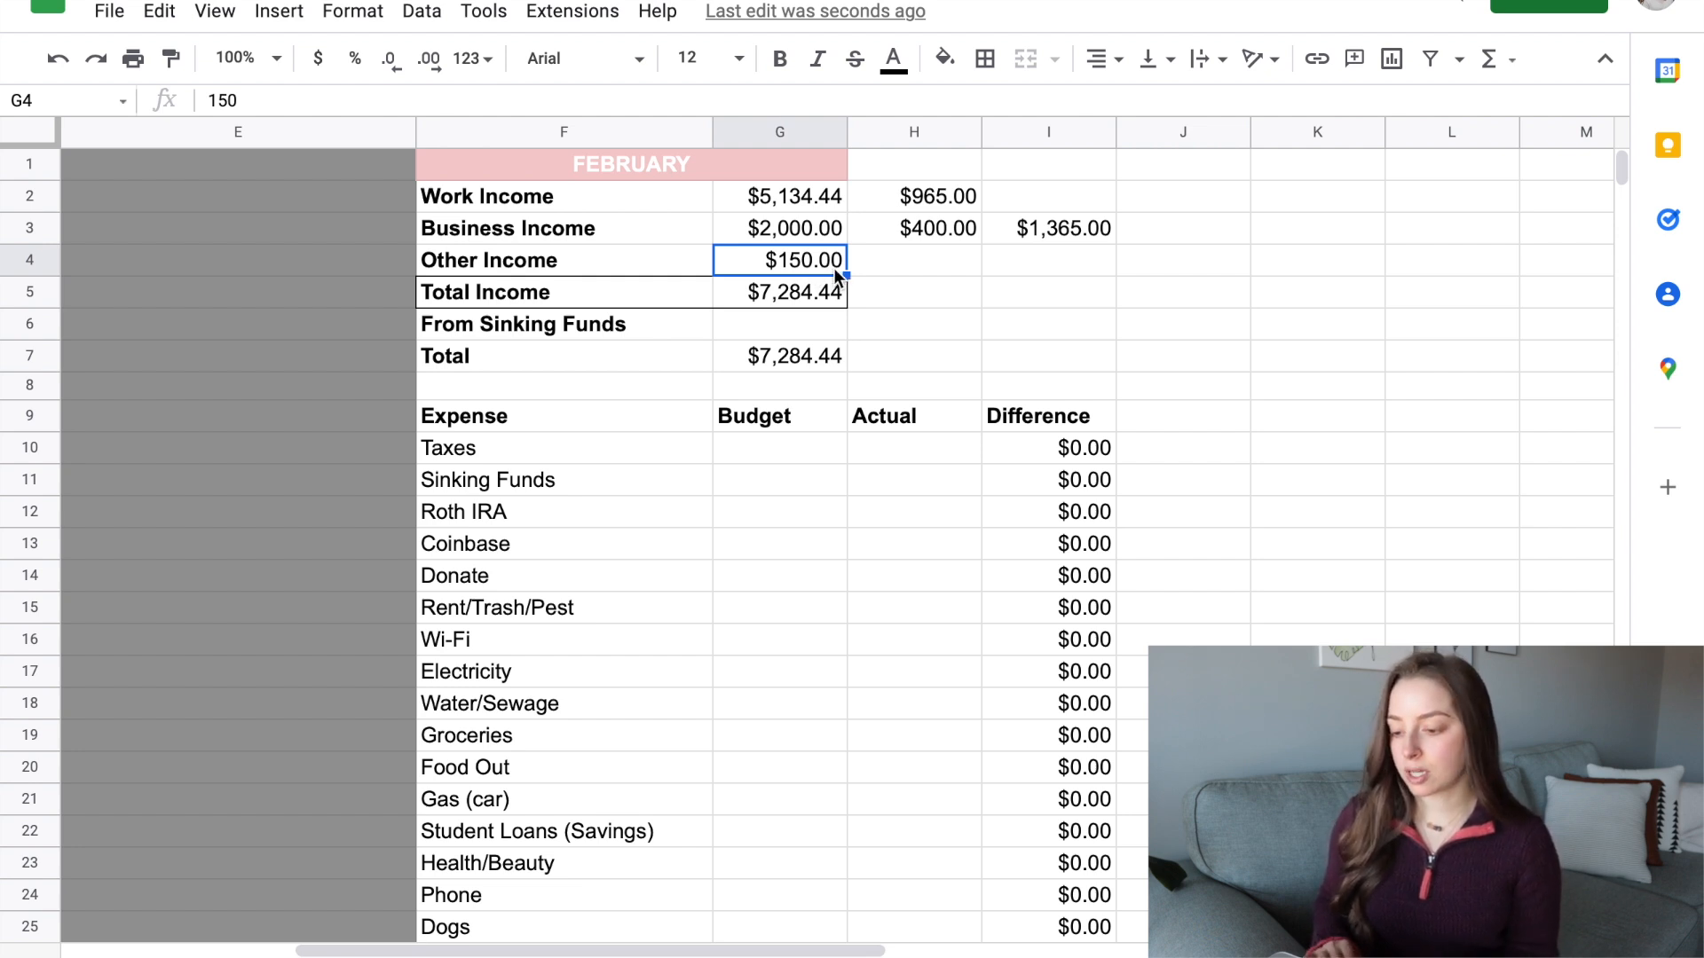
Check Total Income and From Sinking Funds, and restore the cleared Taxes and Sinking Funds budgets of $1,300.00 and $1,200.00 with Undo.
left_click(816, 303)
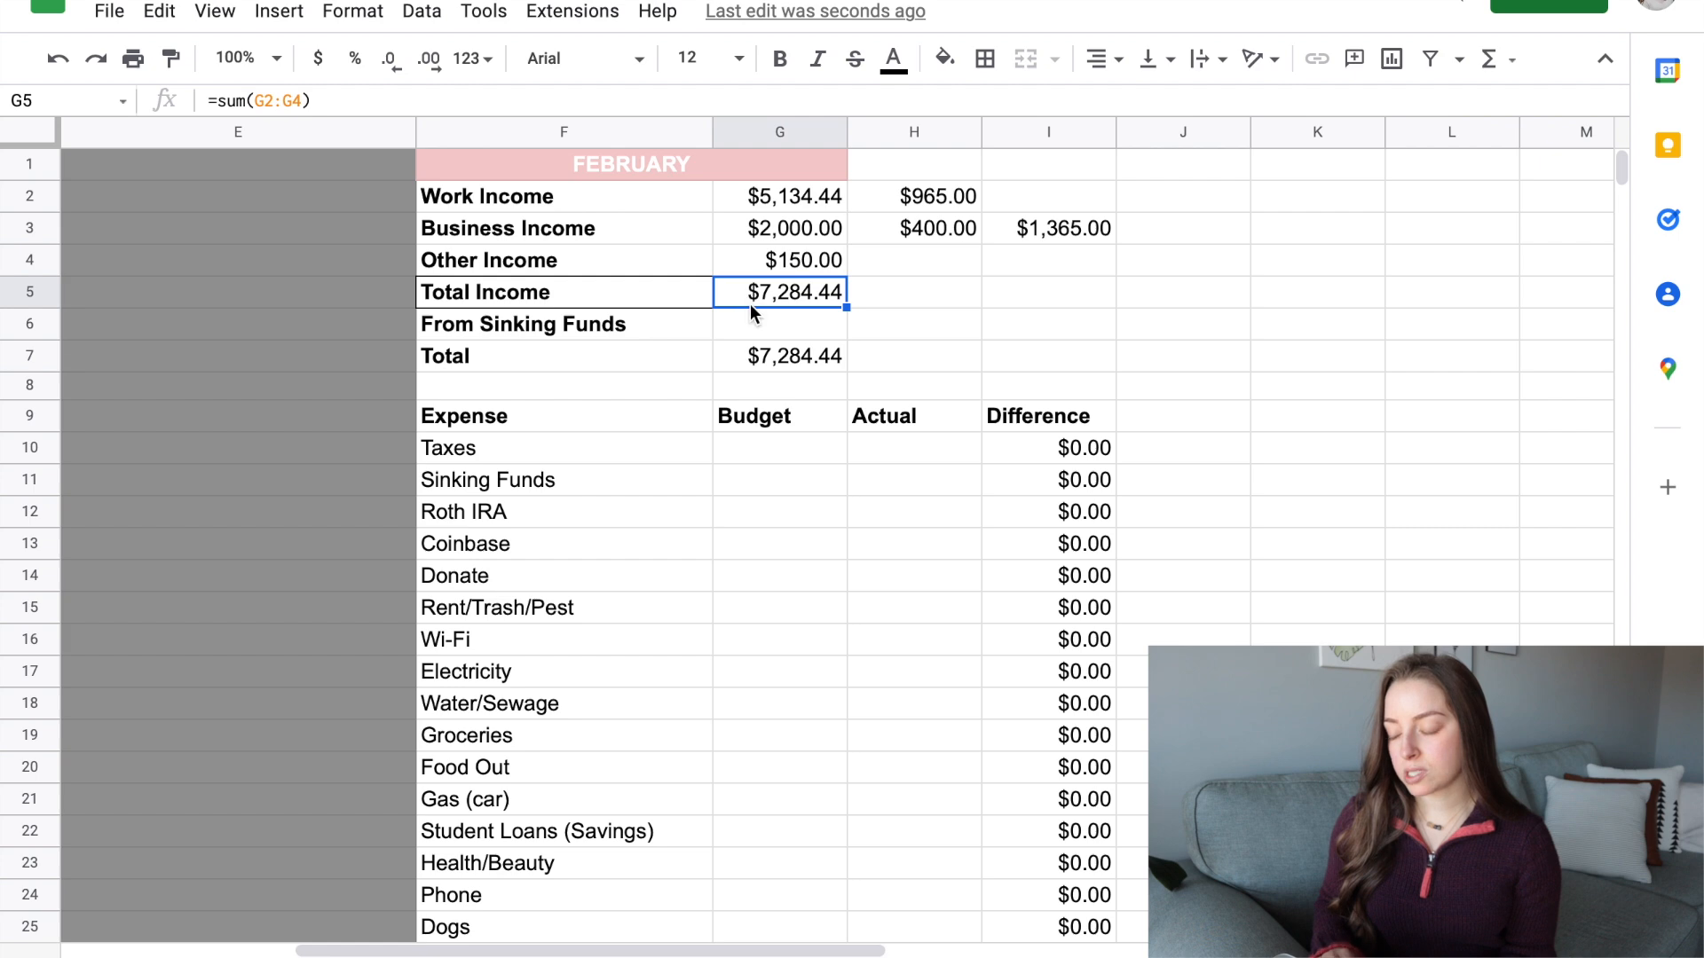
left_click(779, 331)
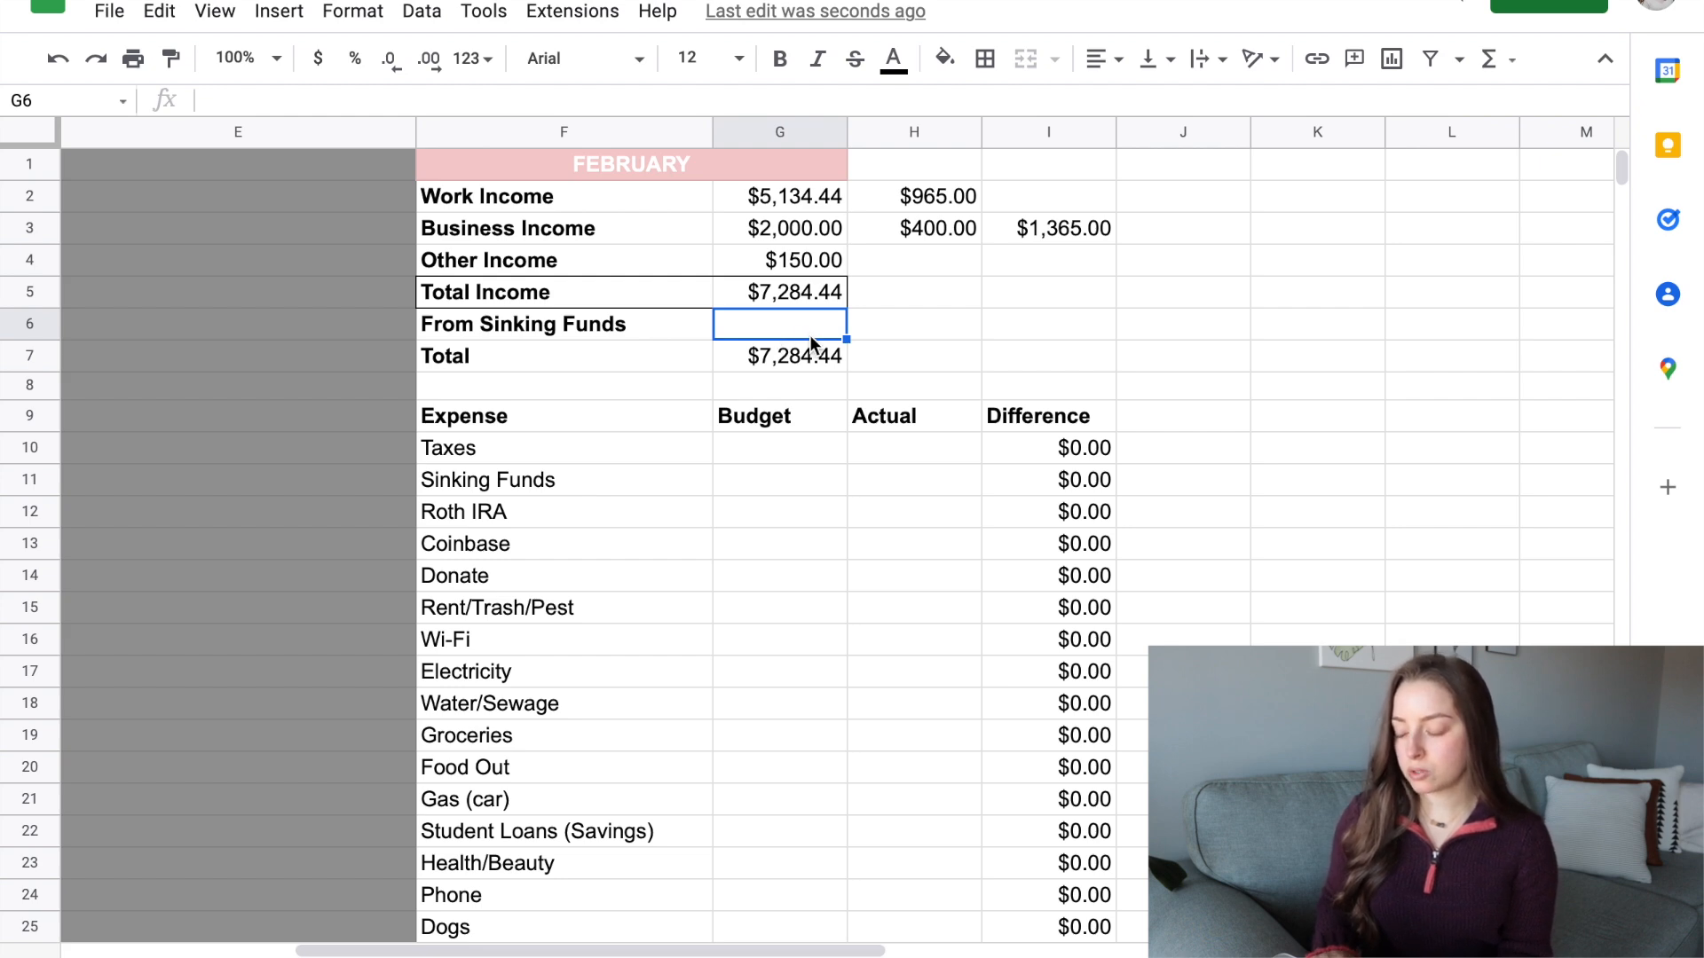
scroll(807, 514, "down", 3)
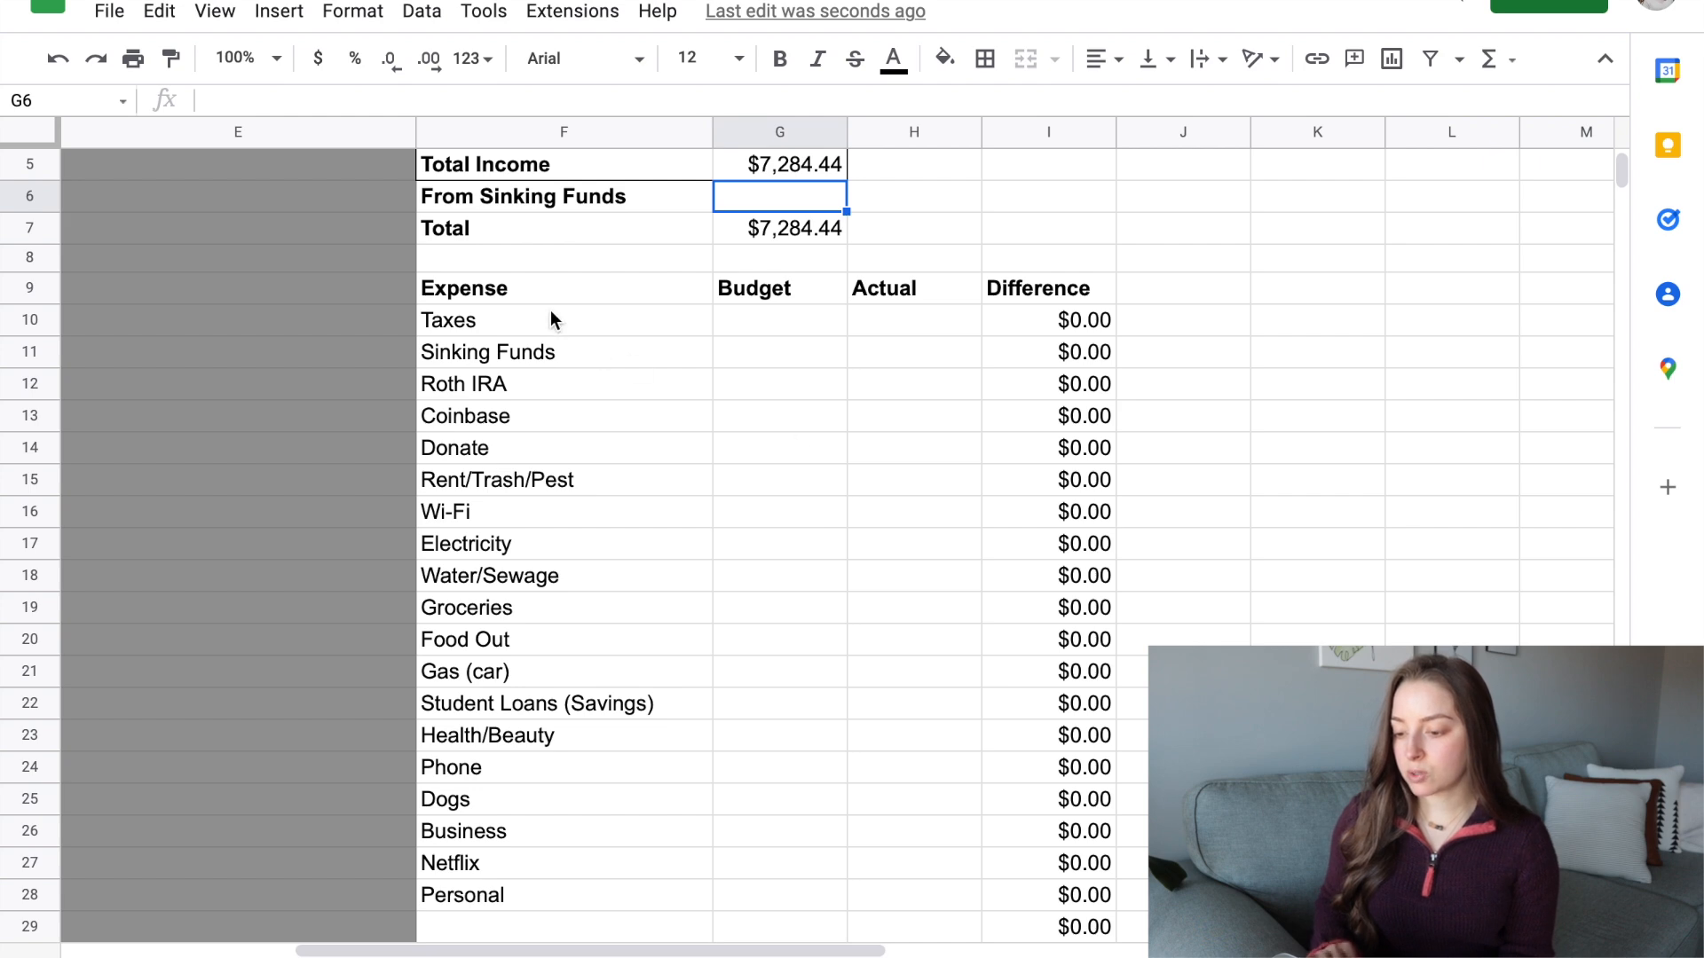
left_click(57, 62)
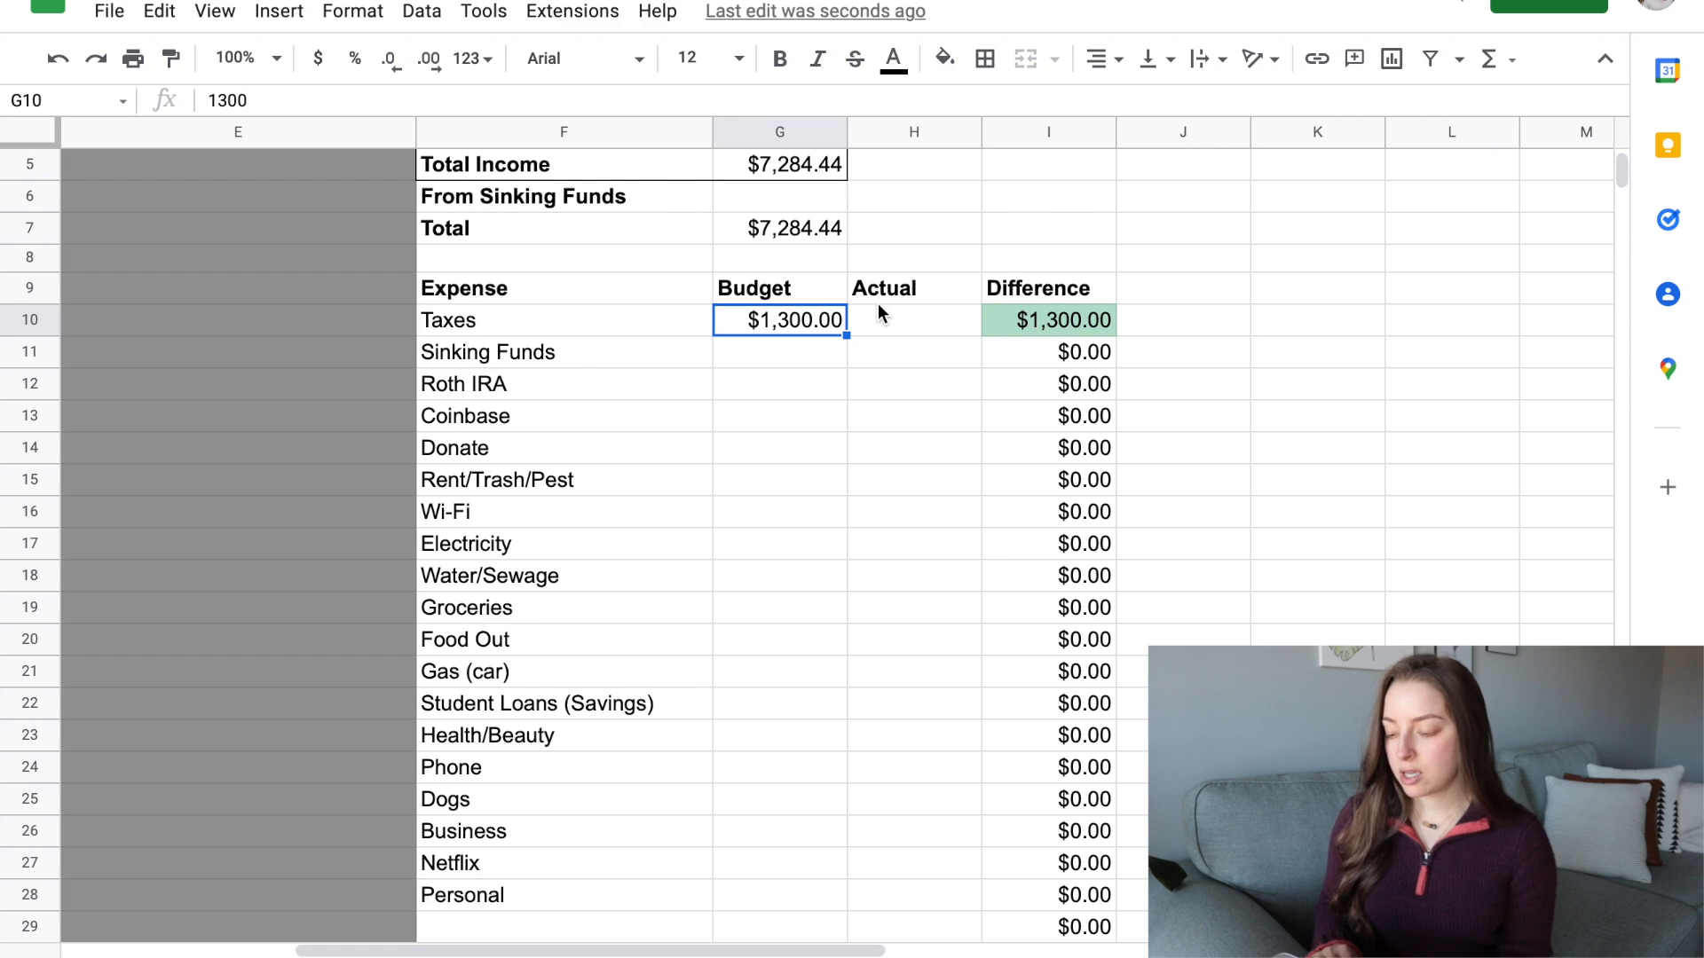
left_click(60, 59)
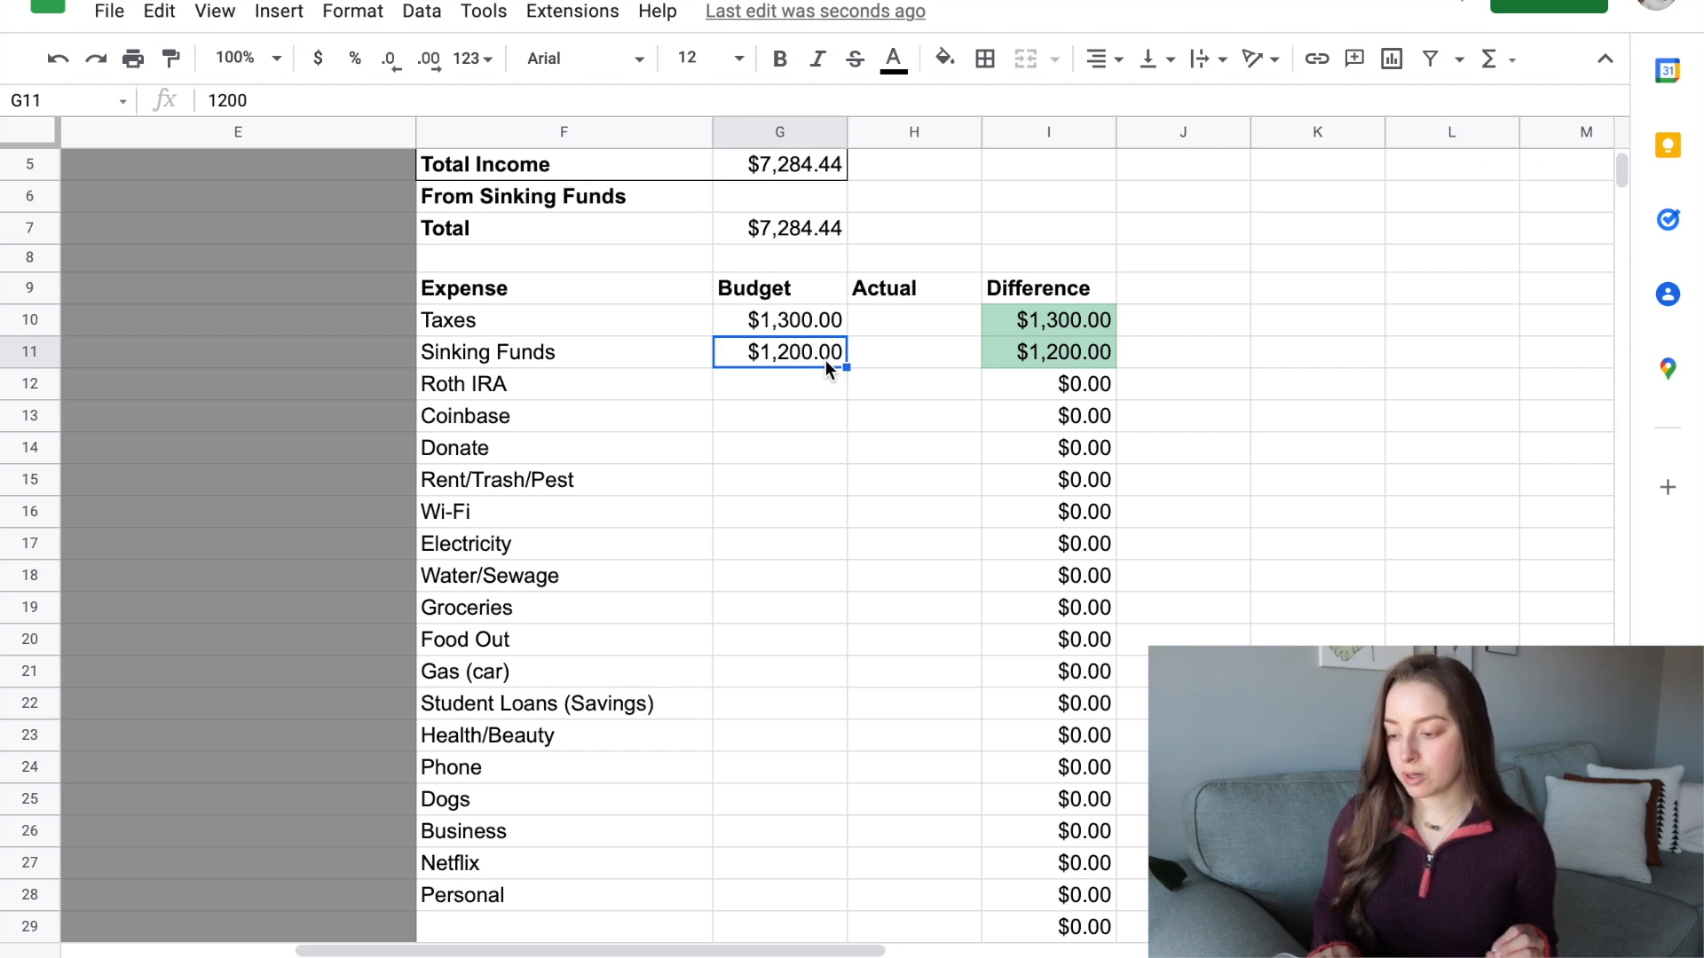
Undo the clearing of the Roth IRA, Coinbase and Donate budgets, restoring $300.00, $10.00 and $50.00.
scroll(826, 360, "down", 2)
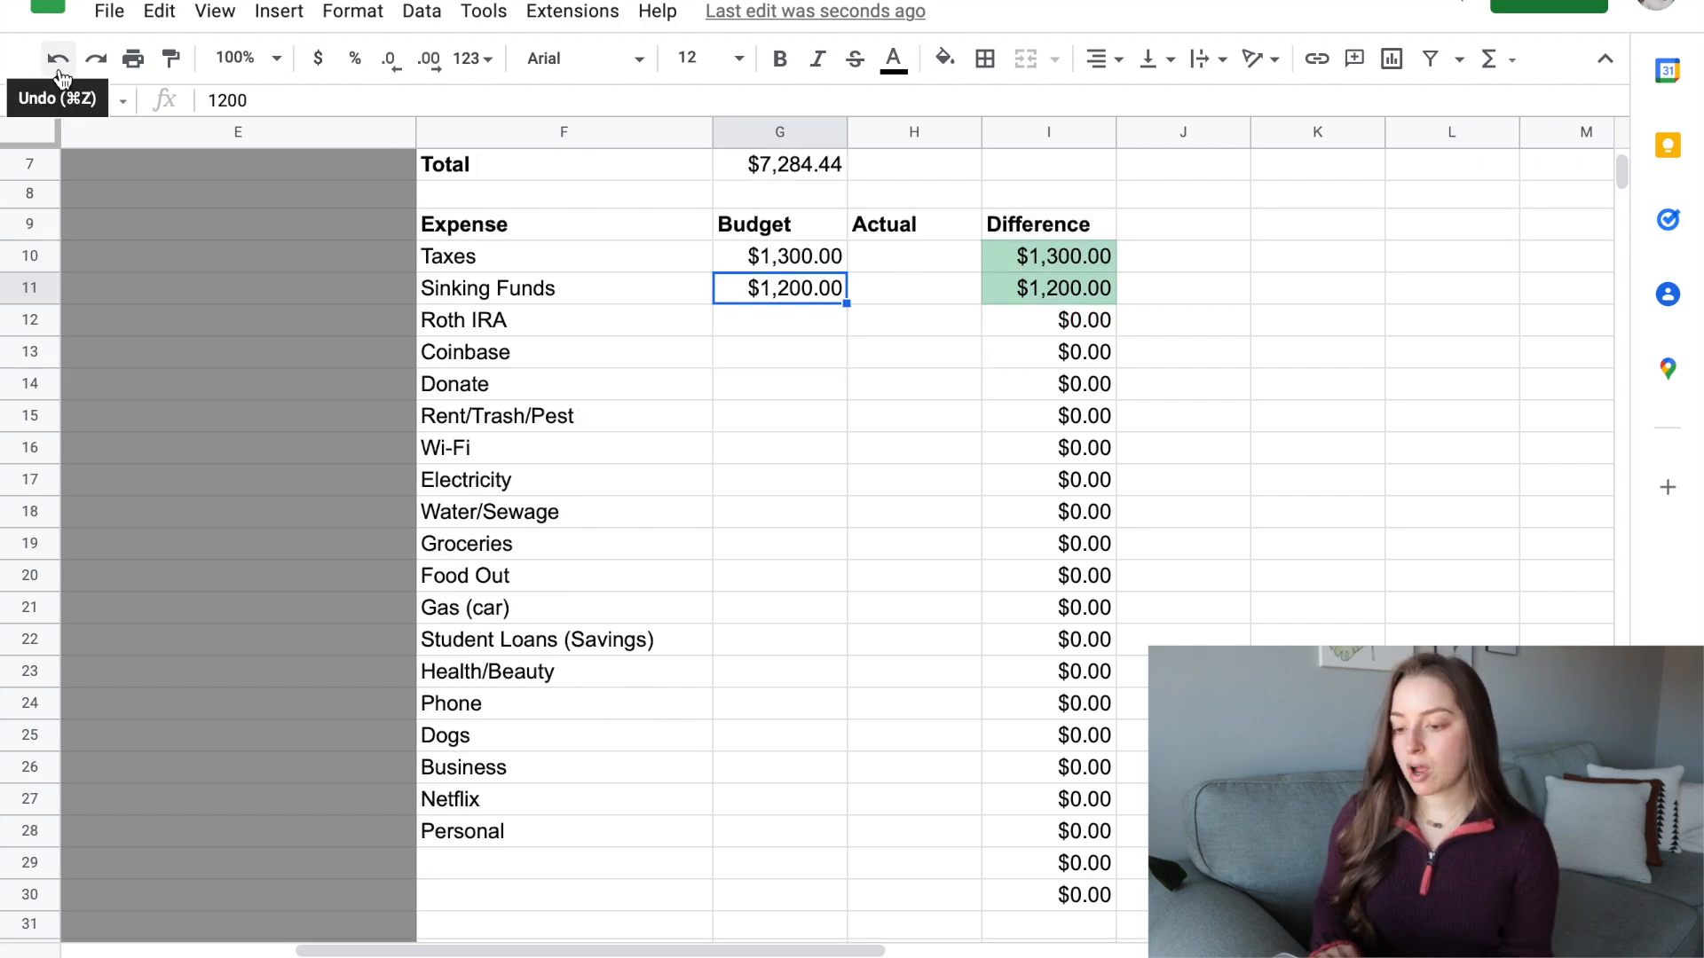
left_click(62, 70)
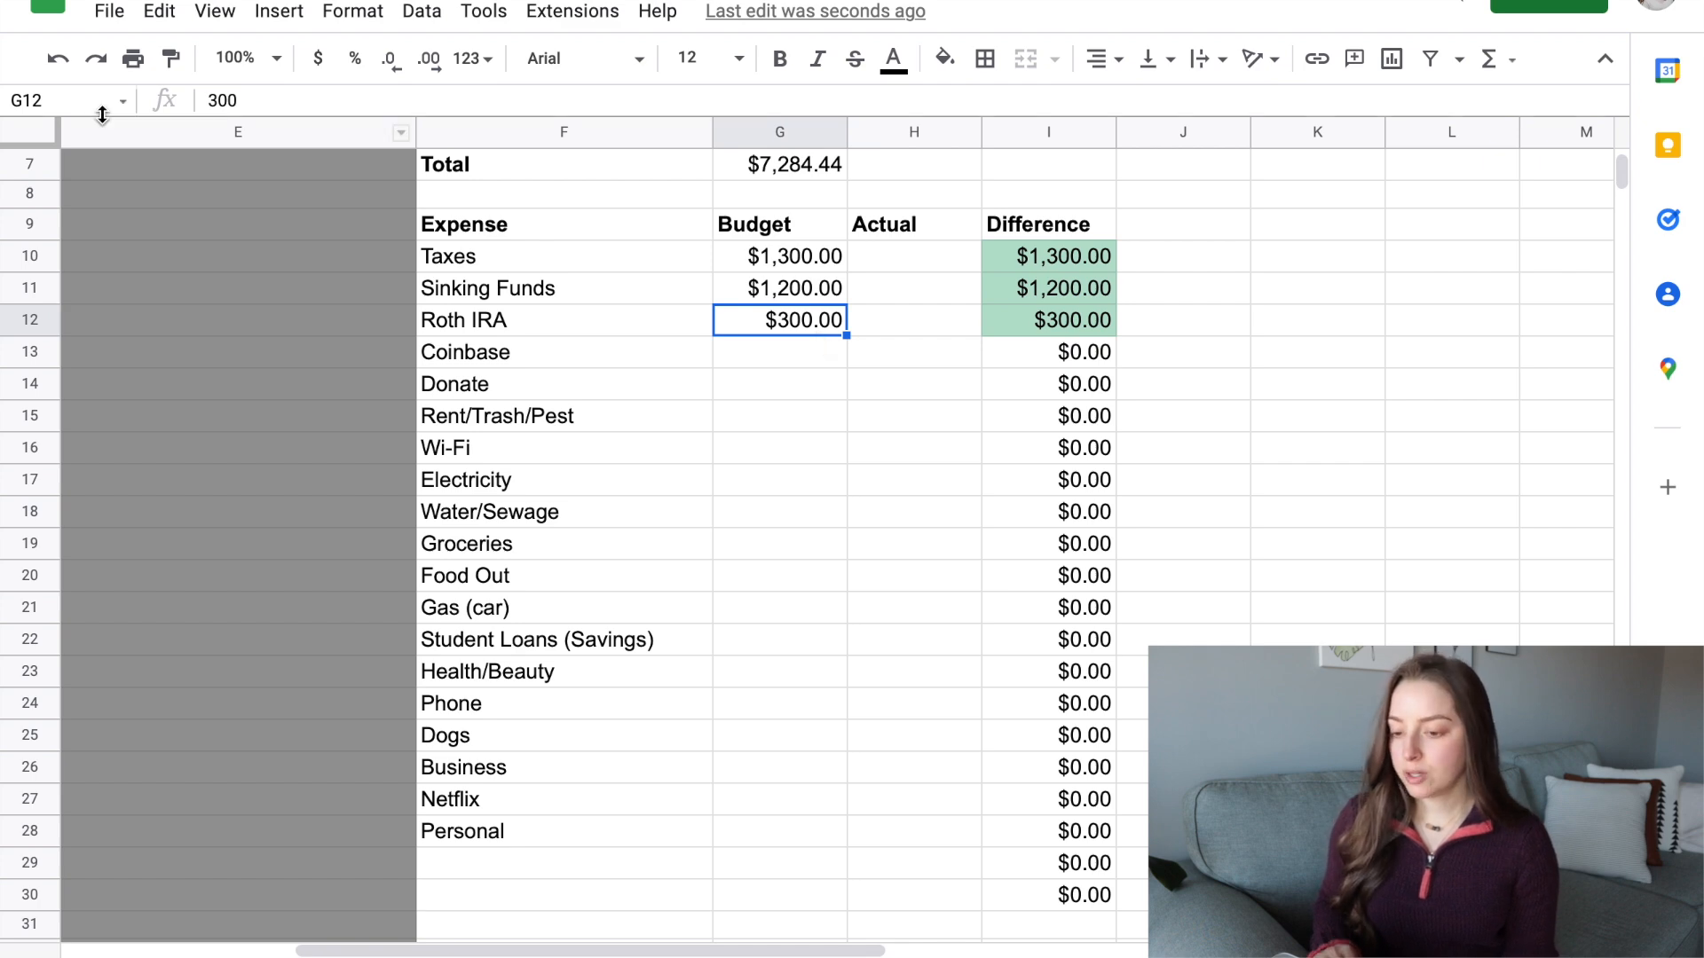
left_click(55, 61)
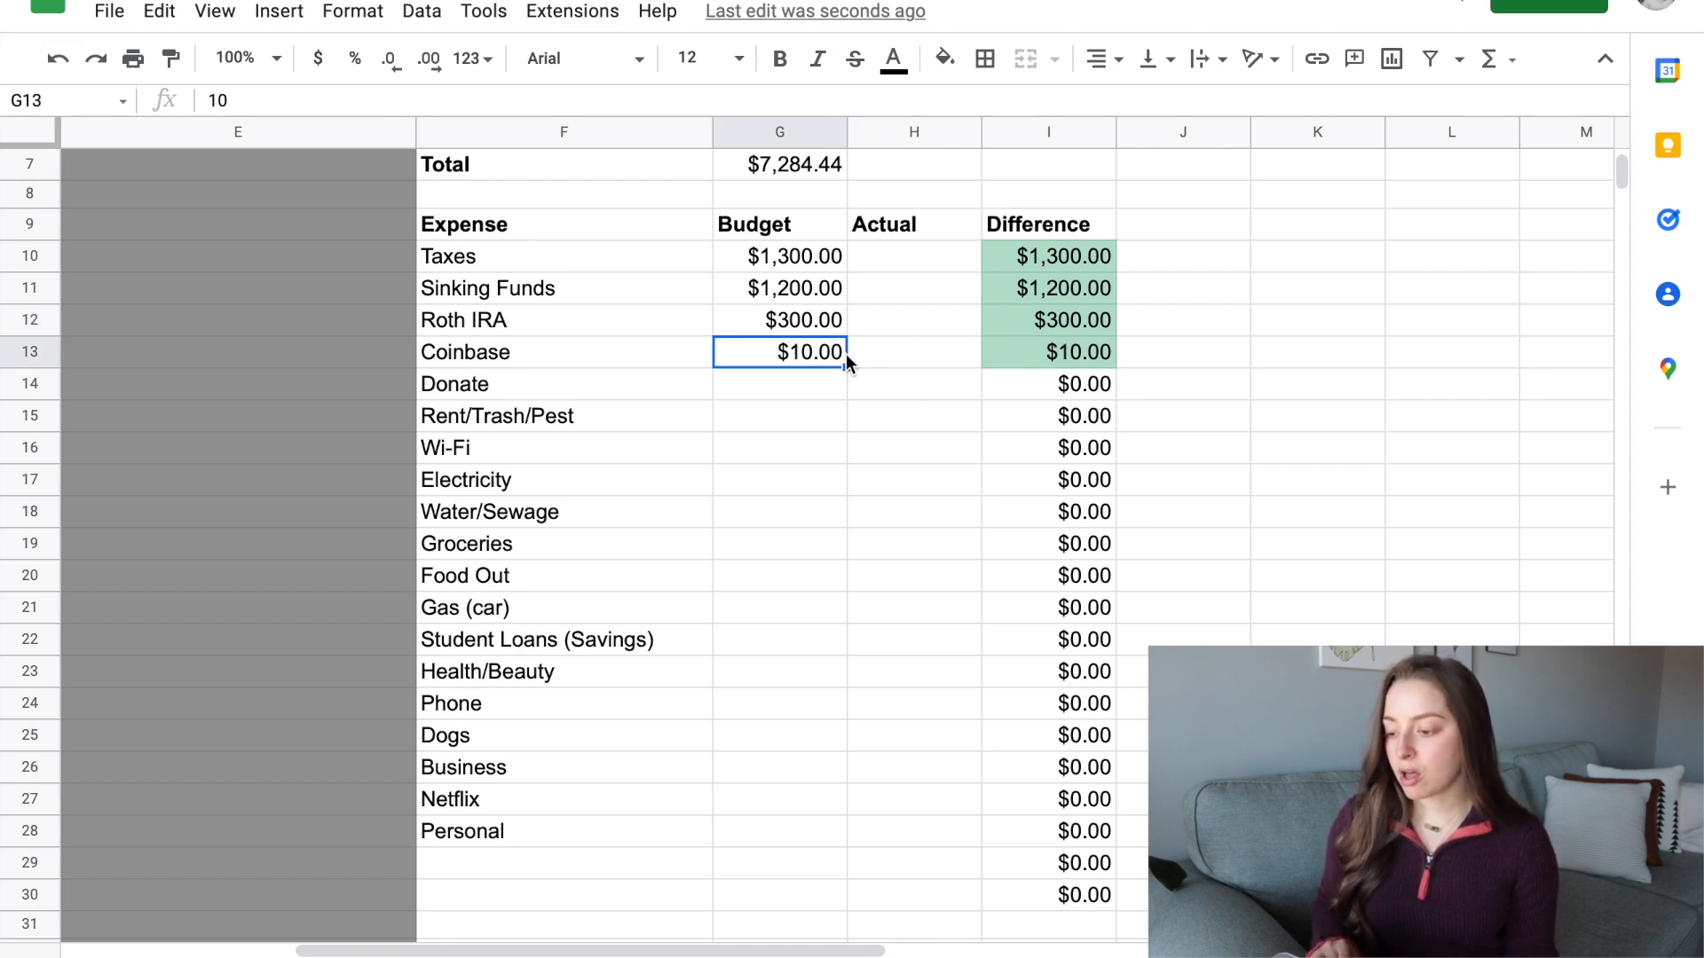
left_click(57, 61)
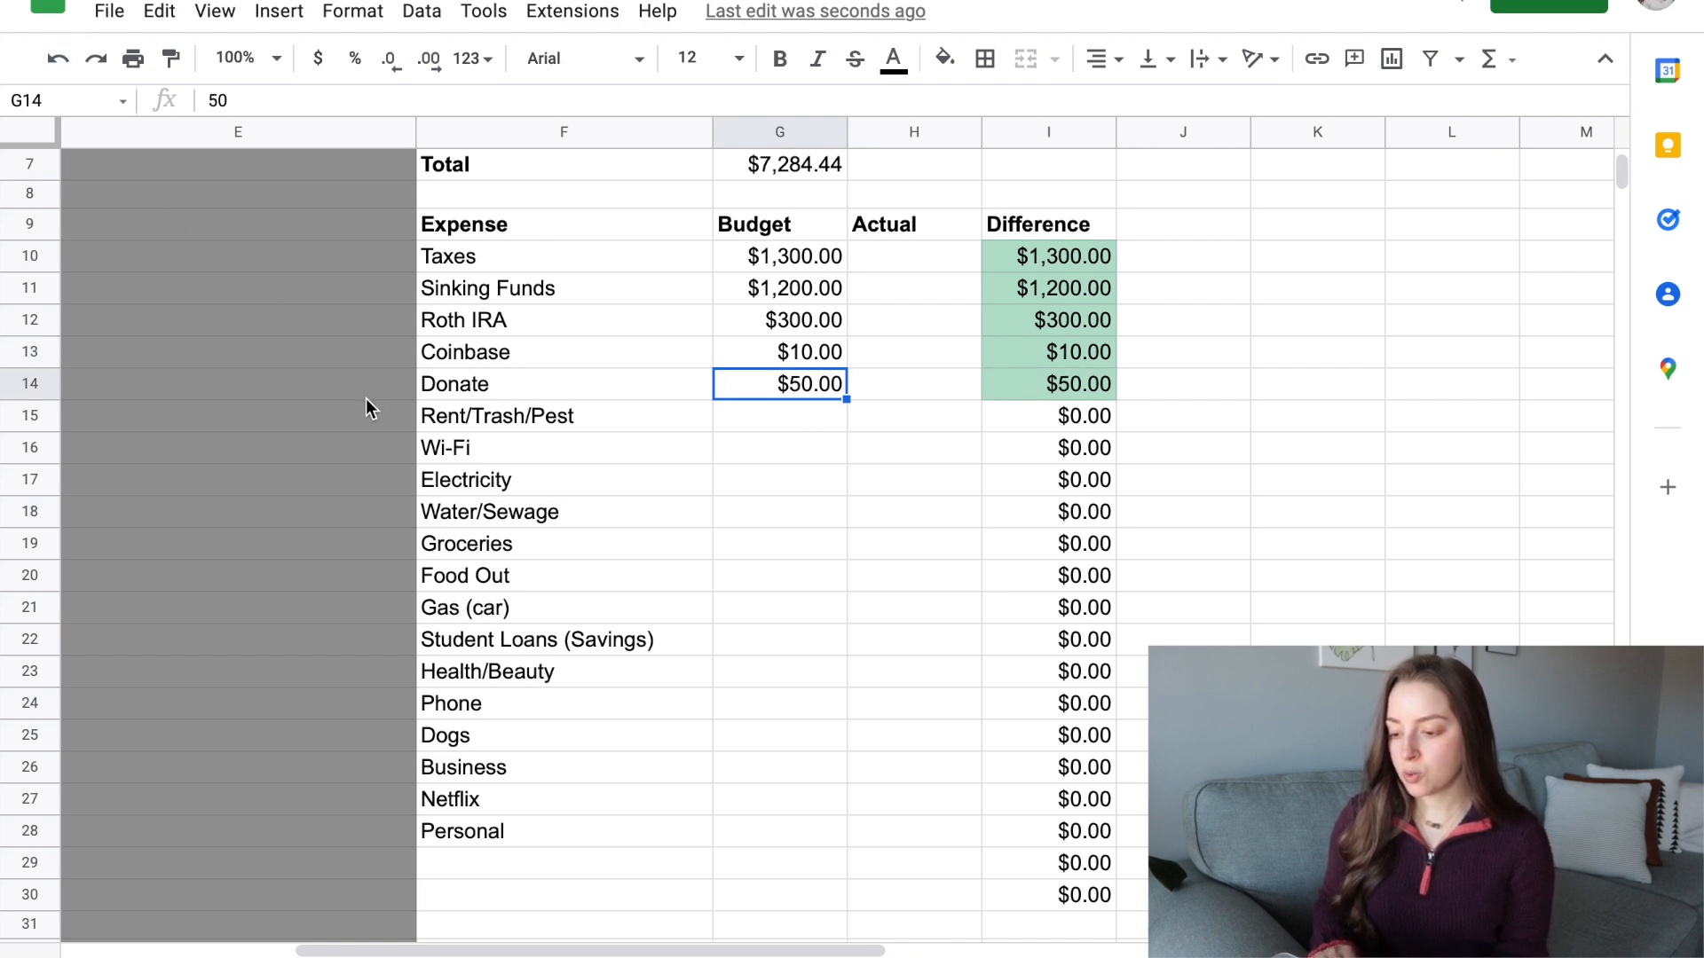
Undo the clearing of the Rent/Trash/Pest, Wi-Fi and Electricity budgets, restoring $1,411.00, $55.00 and $65.00.
scroll(366, 408, "down", 1)
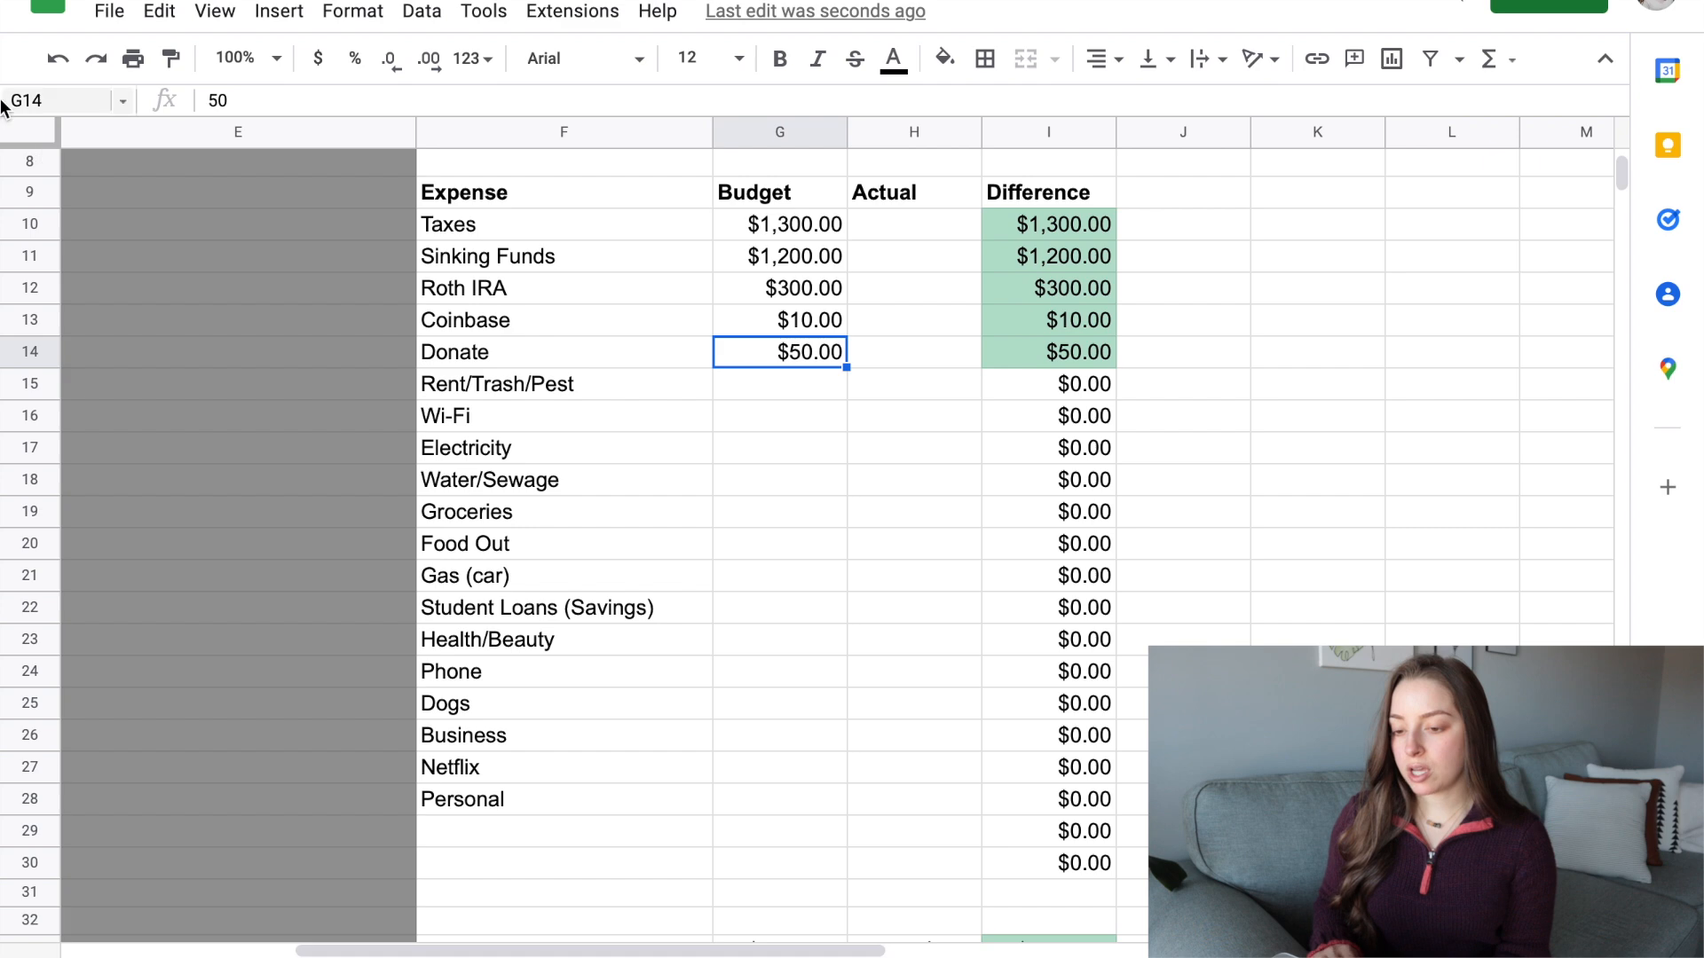
left_click(59, 62)
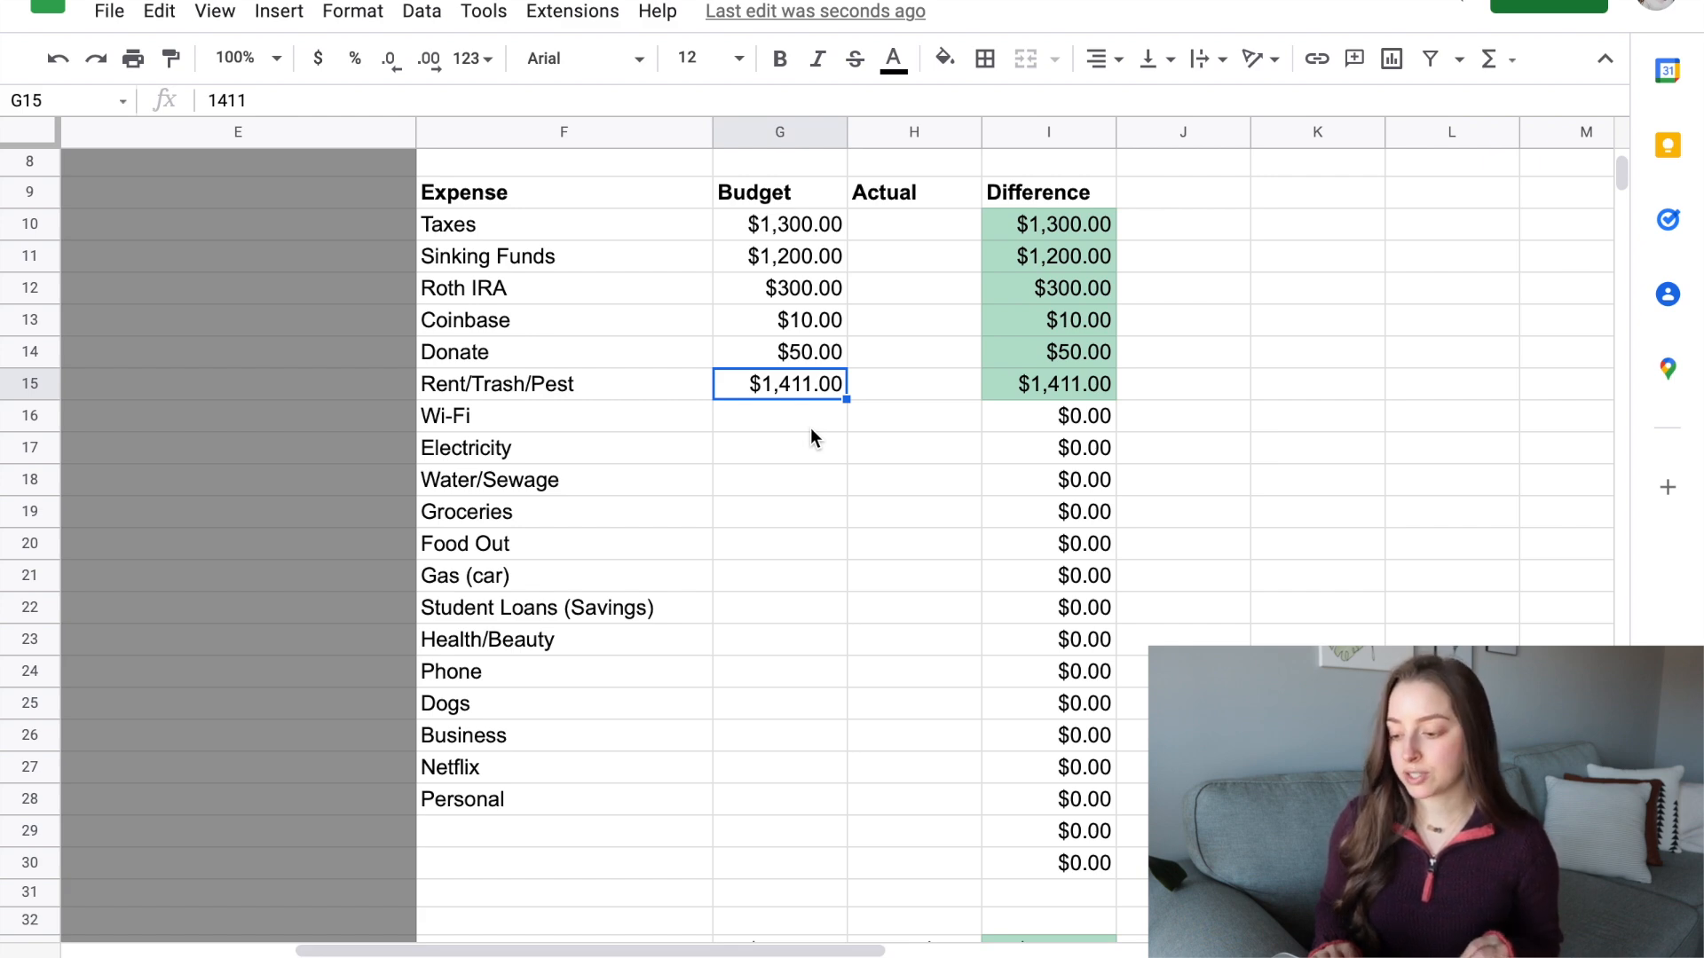
scroll(793, 385, "down", 1)
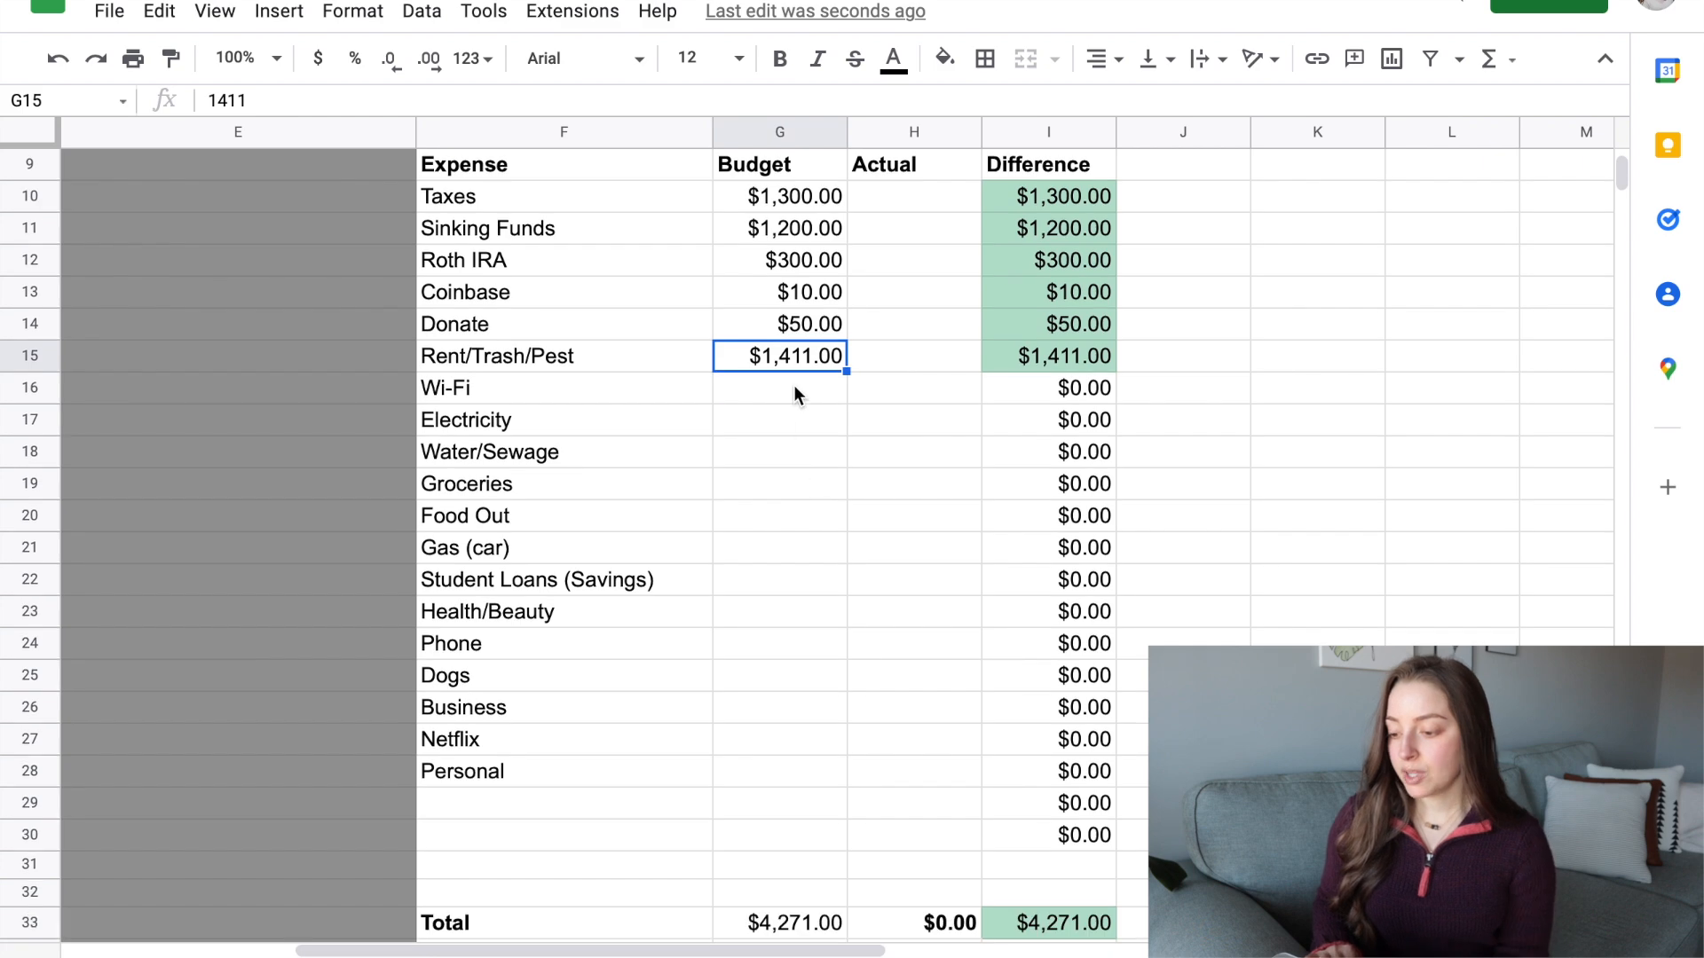
left_click(60, 62)
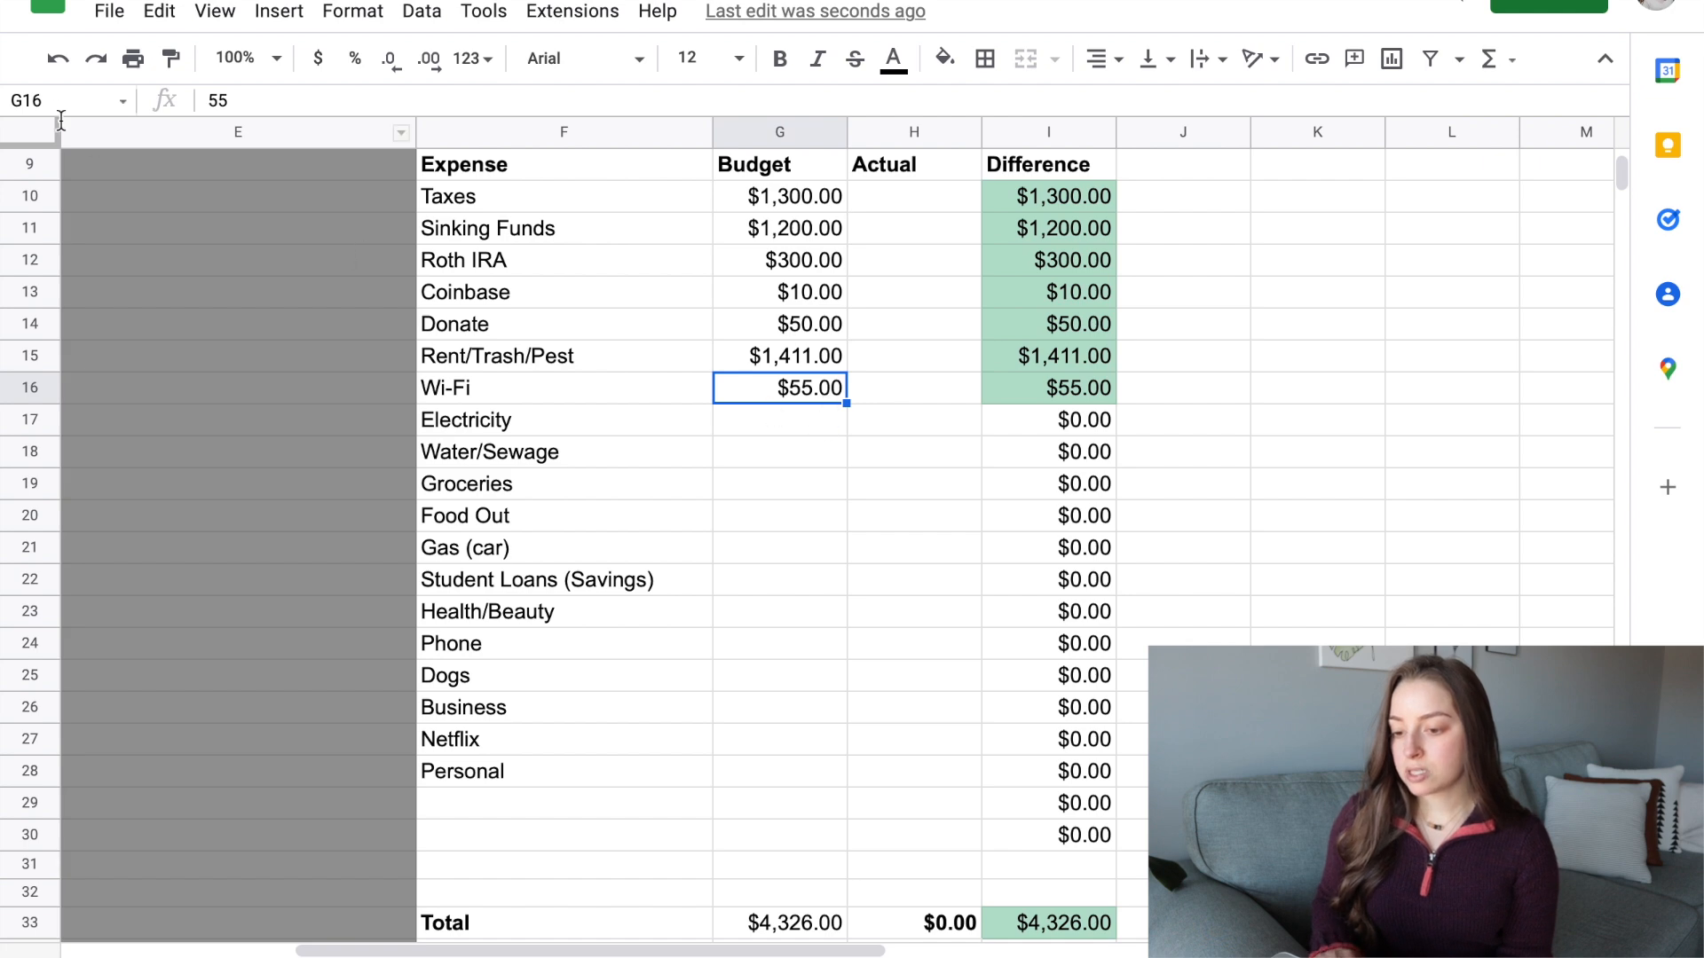
left_click(58, 62)
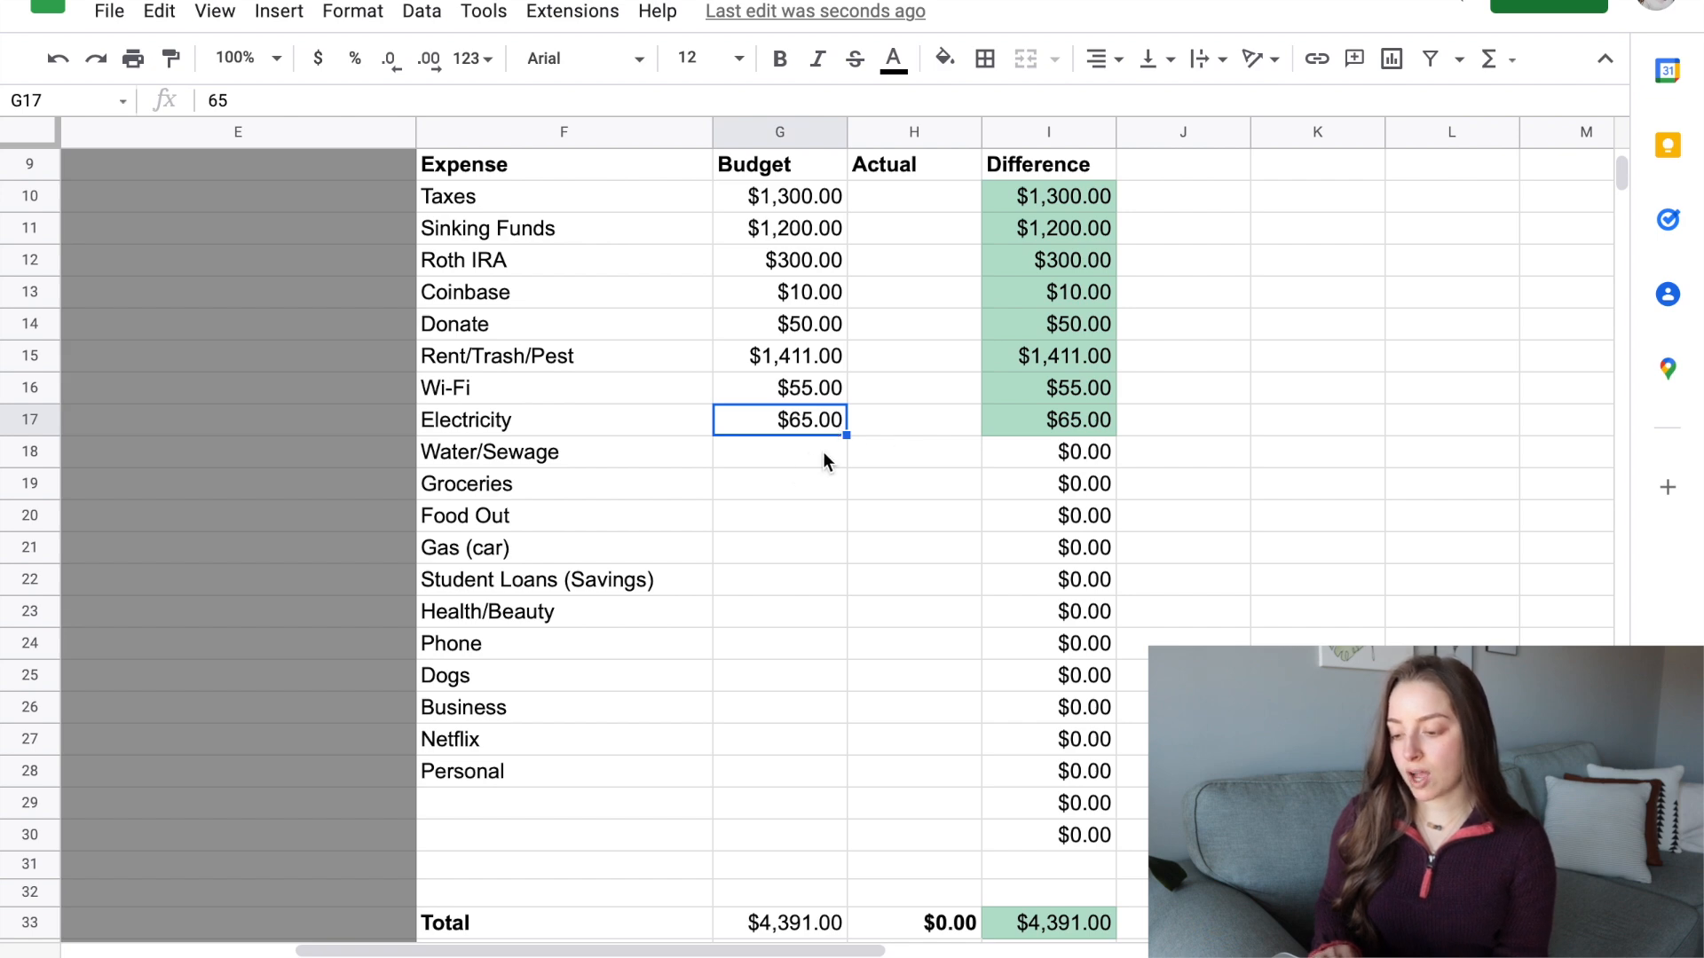
Undo the clearing of the Water/Sewage, Groceries and Food Out budgets, restoring $26.22, $350.00 and $30.00.
scroll(812, 479, "down", 1)
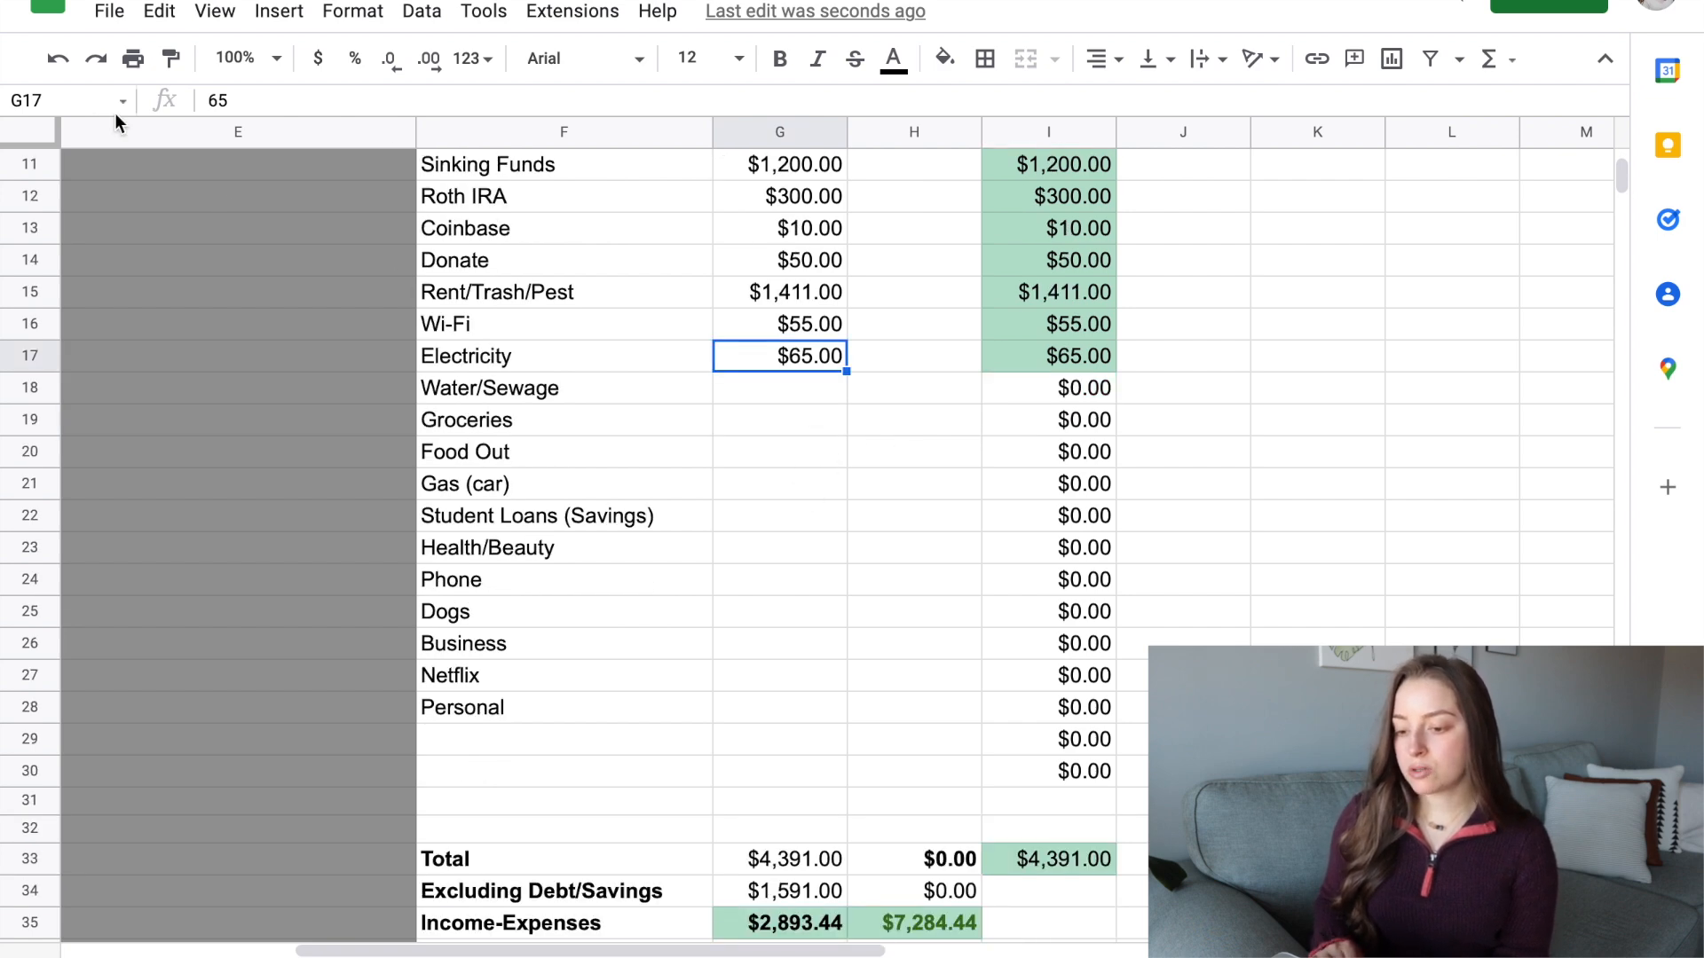
left_click(60, 62)
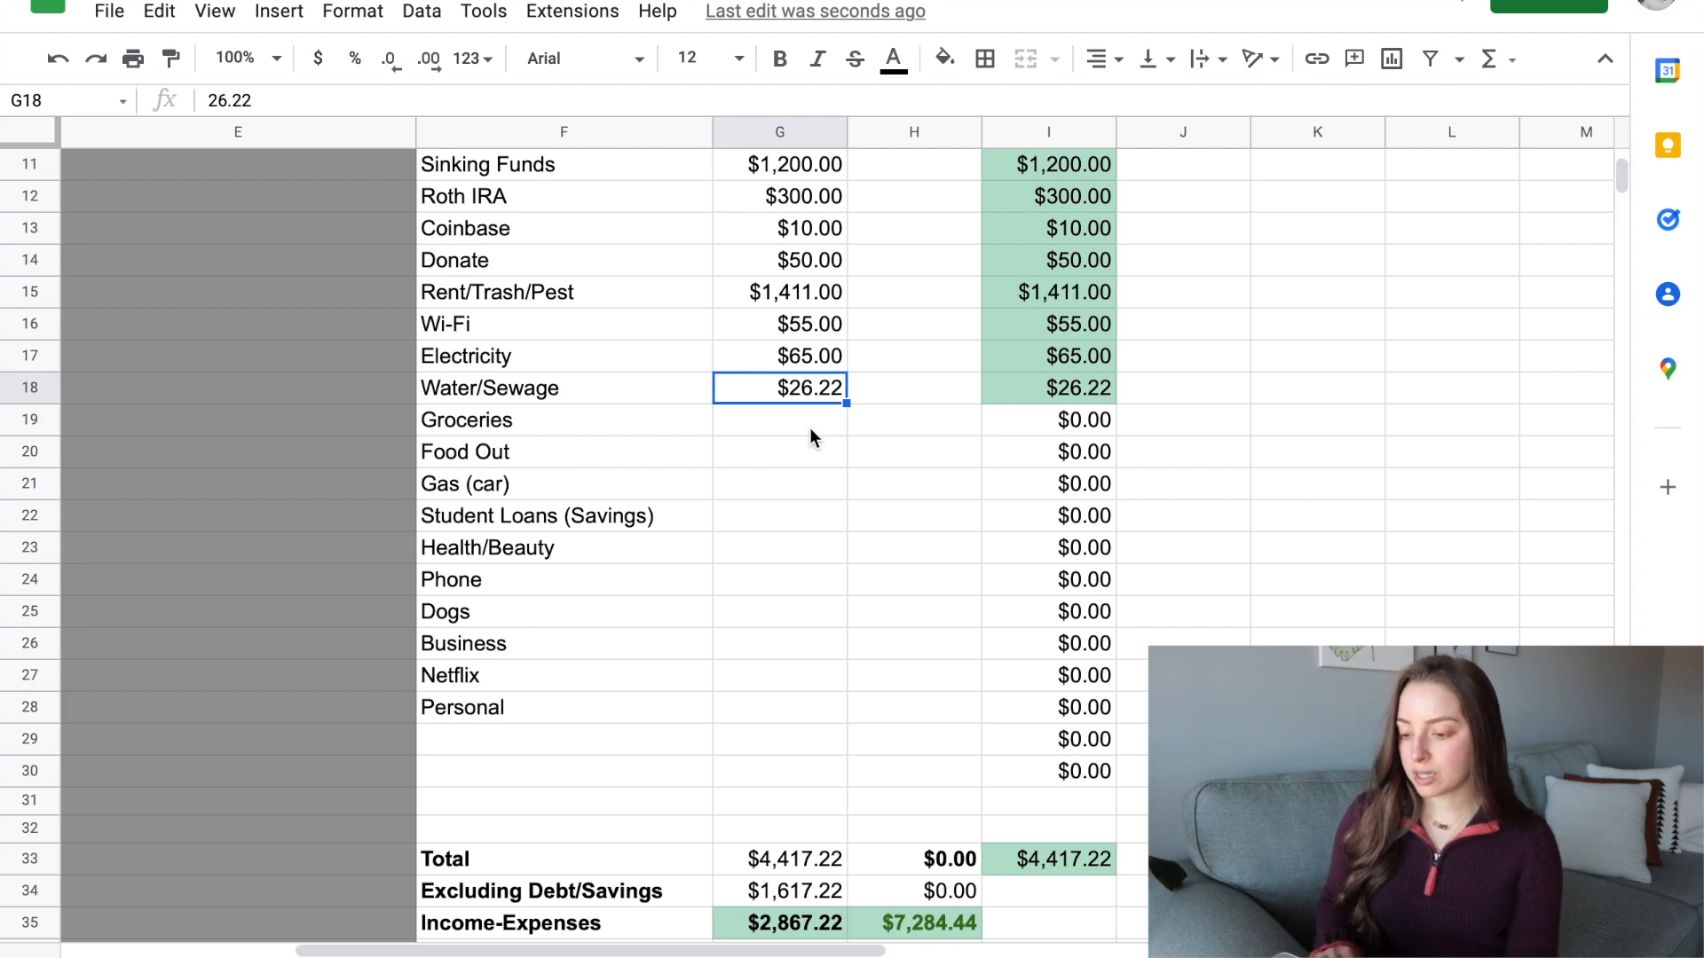
left_click(58, 61)
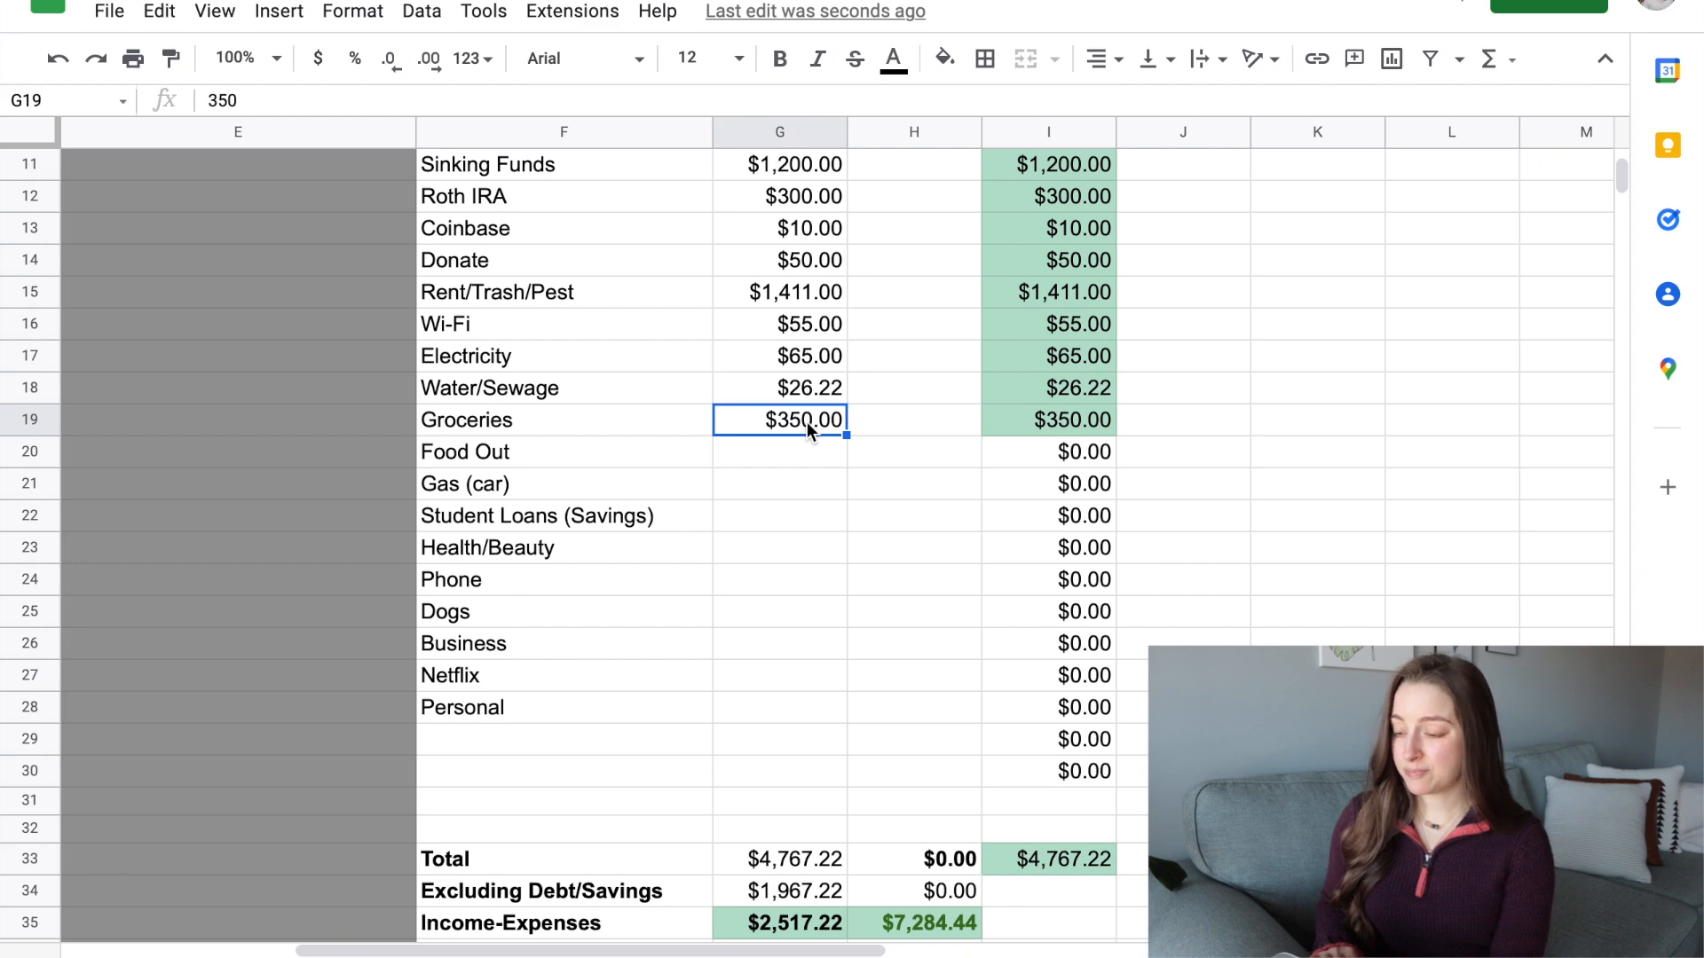
left_click(57, 64)
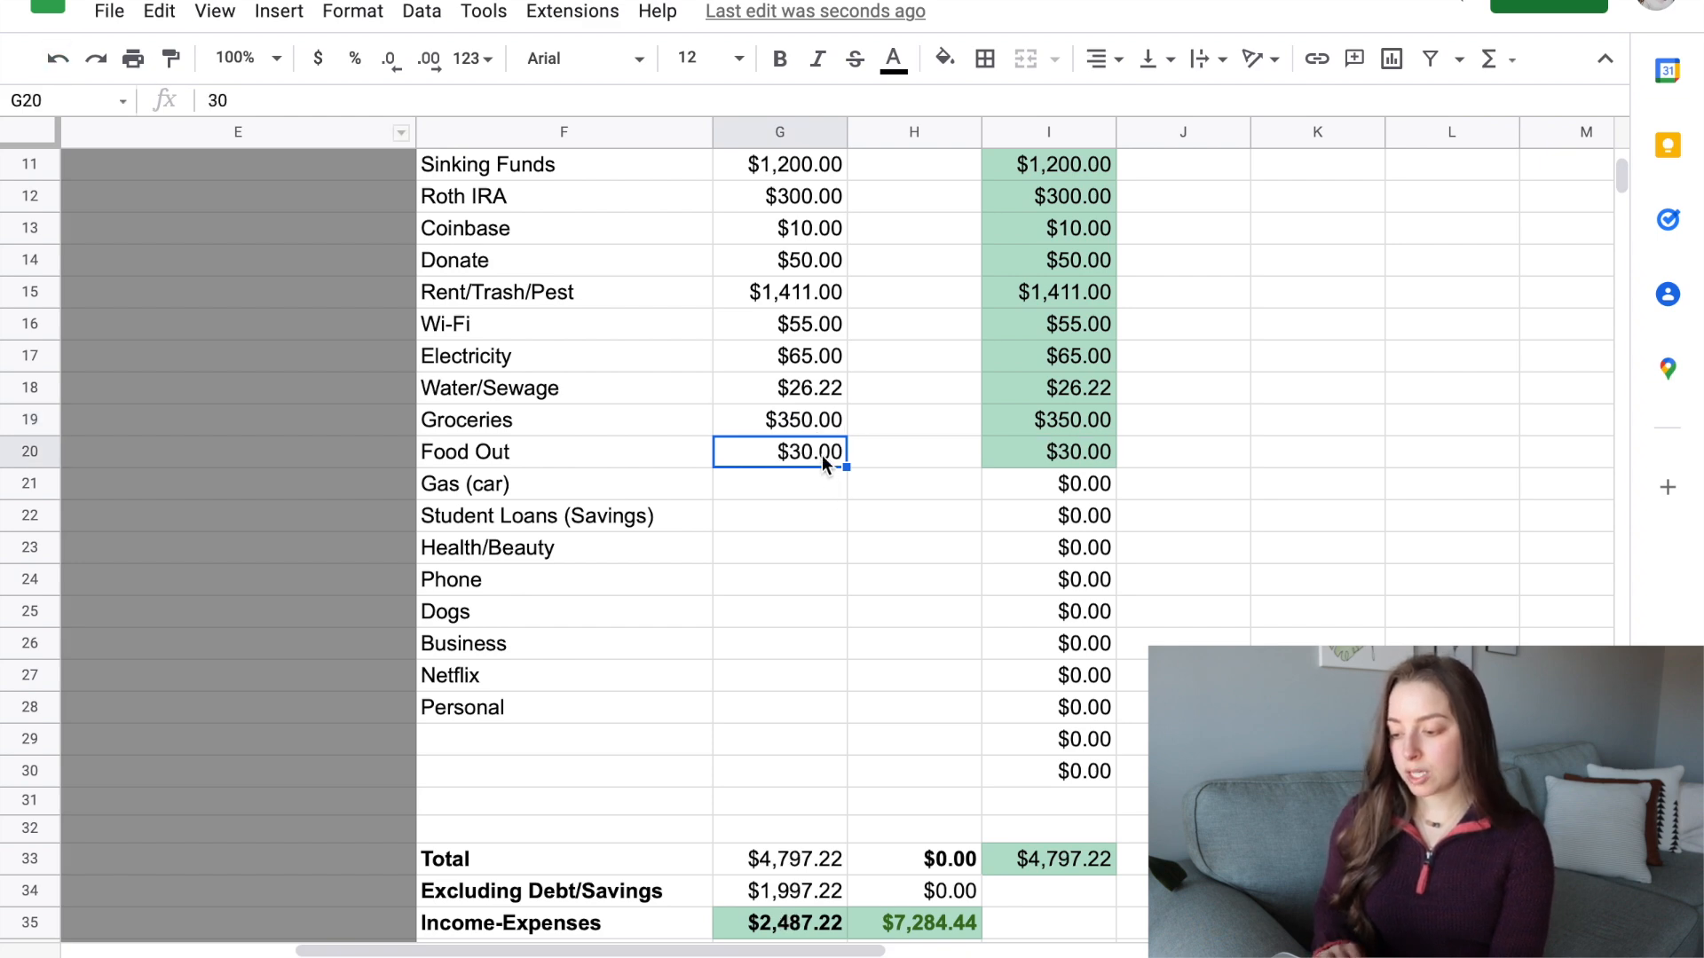
Undo the clearing of the Gas (car), Student Loans (Savings) and Health/Beauty budgets, restoring $80.00, $1,500.00 and $600.00.
scroll(822, 454, "down", 1)
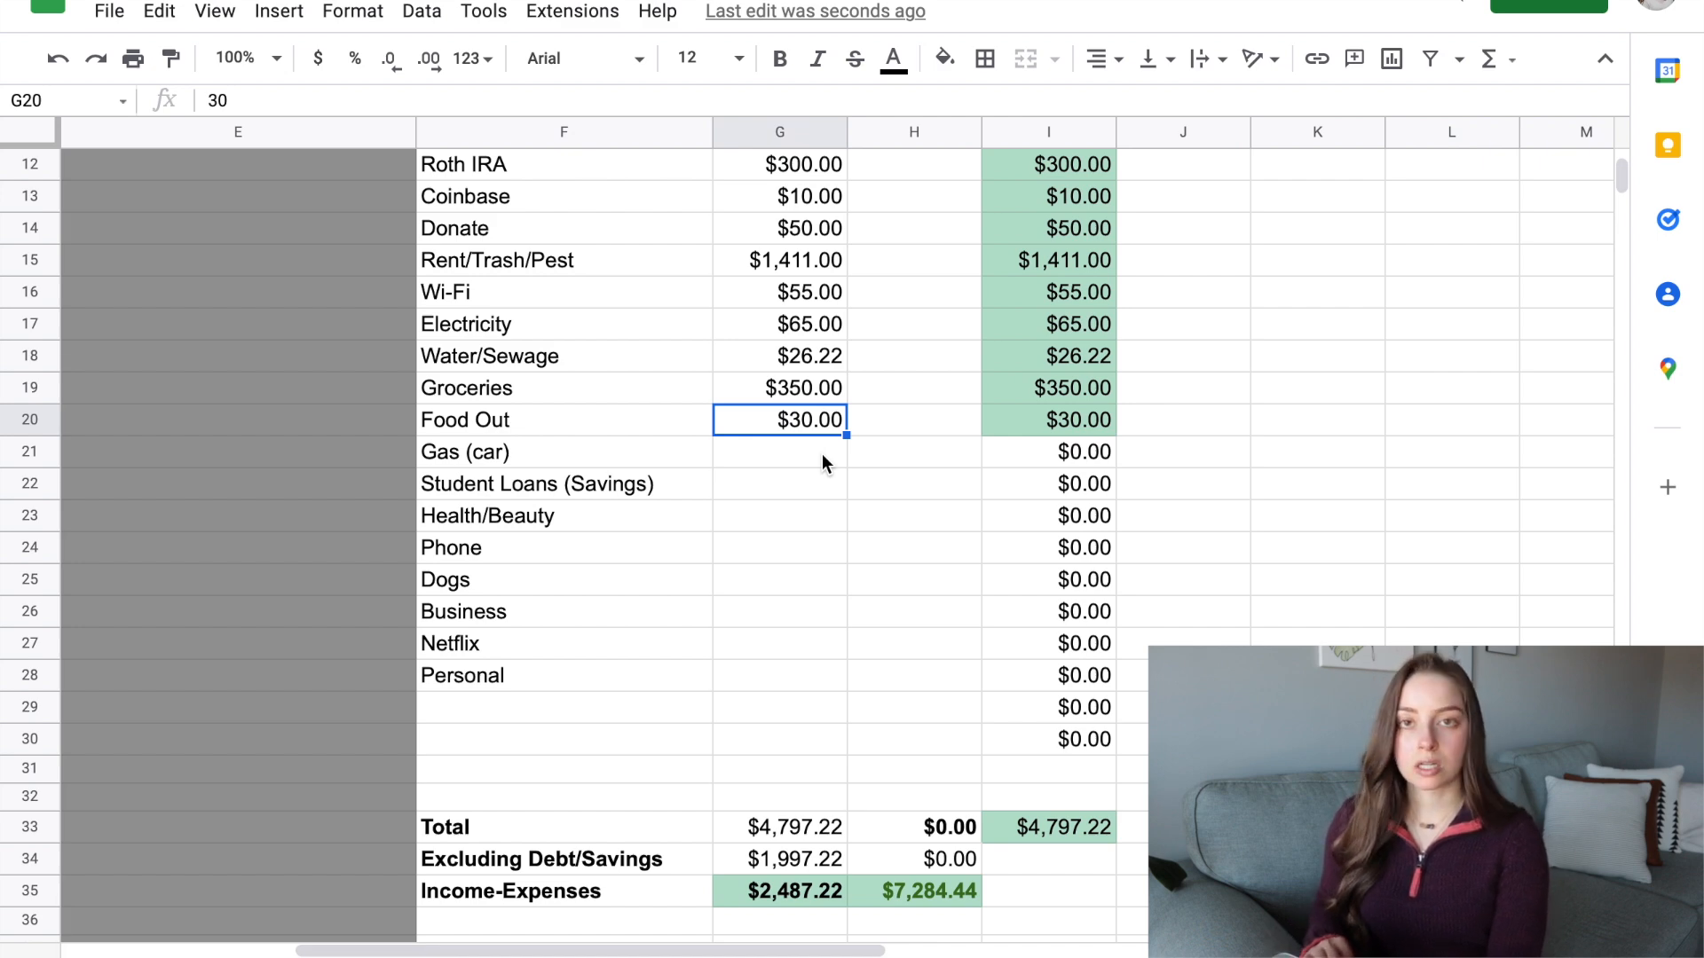
left_click(48, 67)
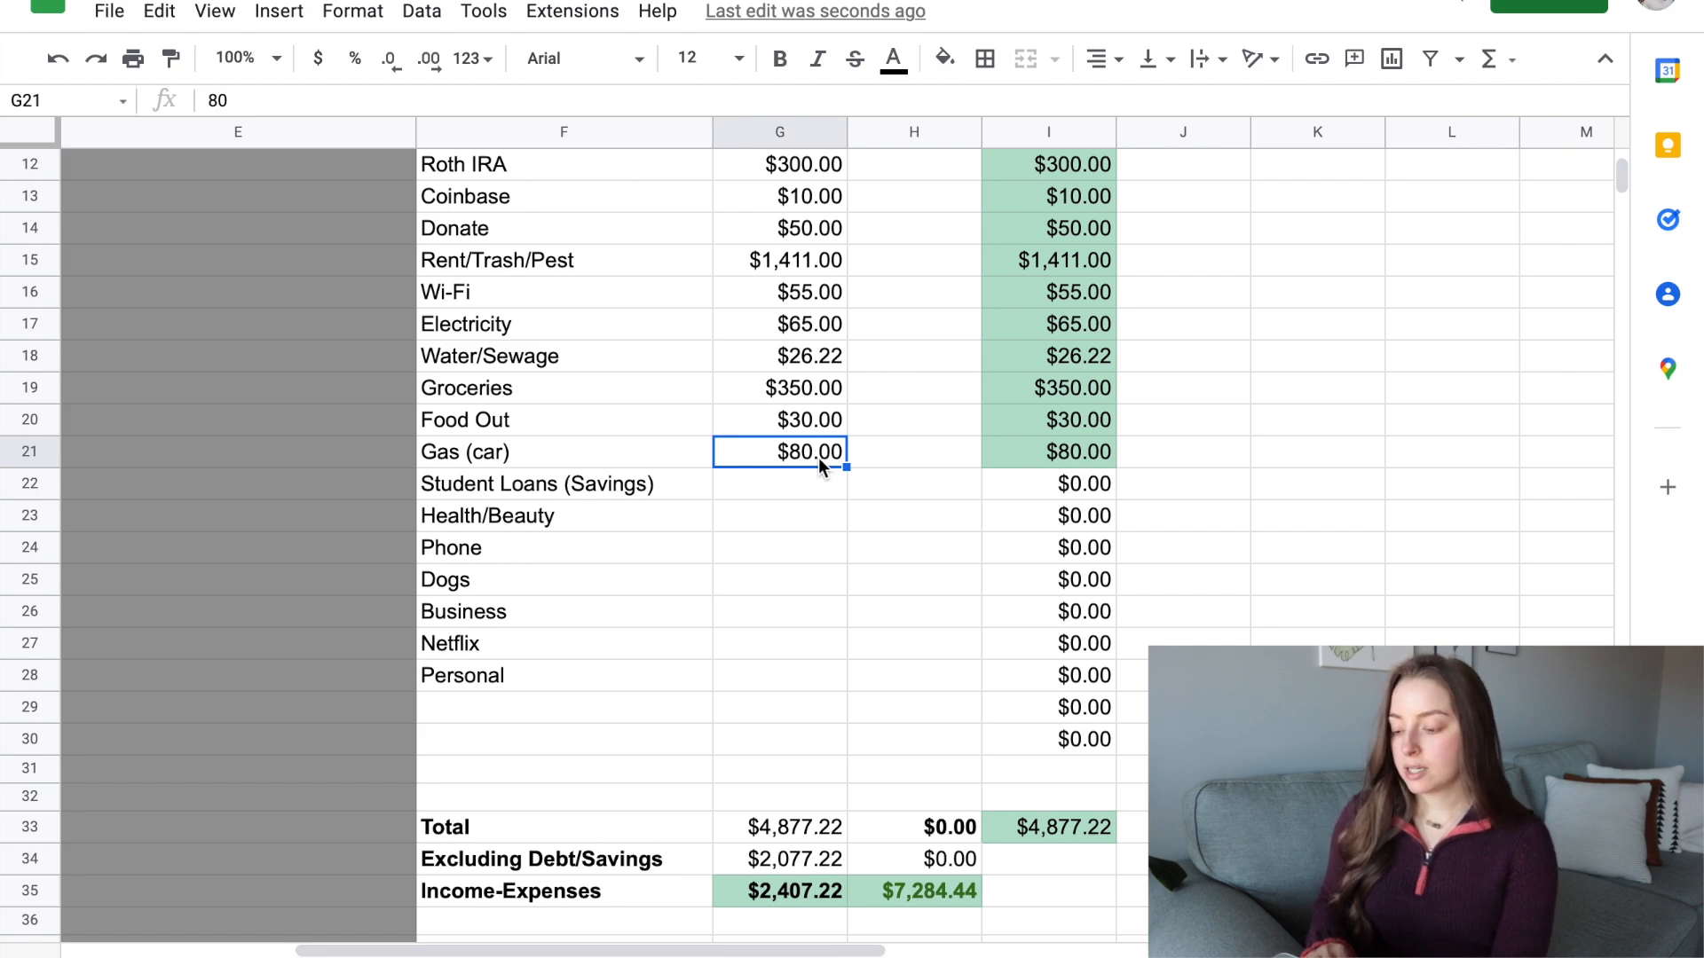
left_click(58, 59)
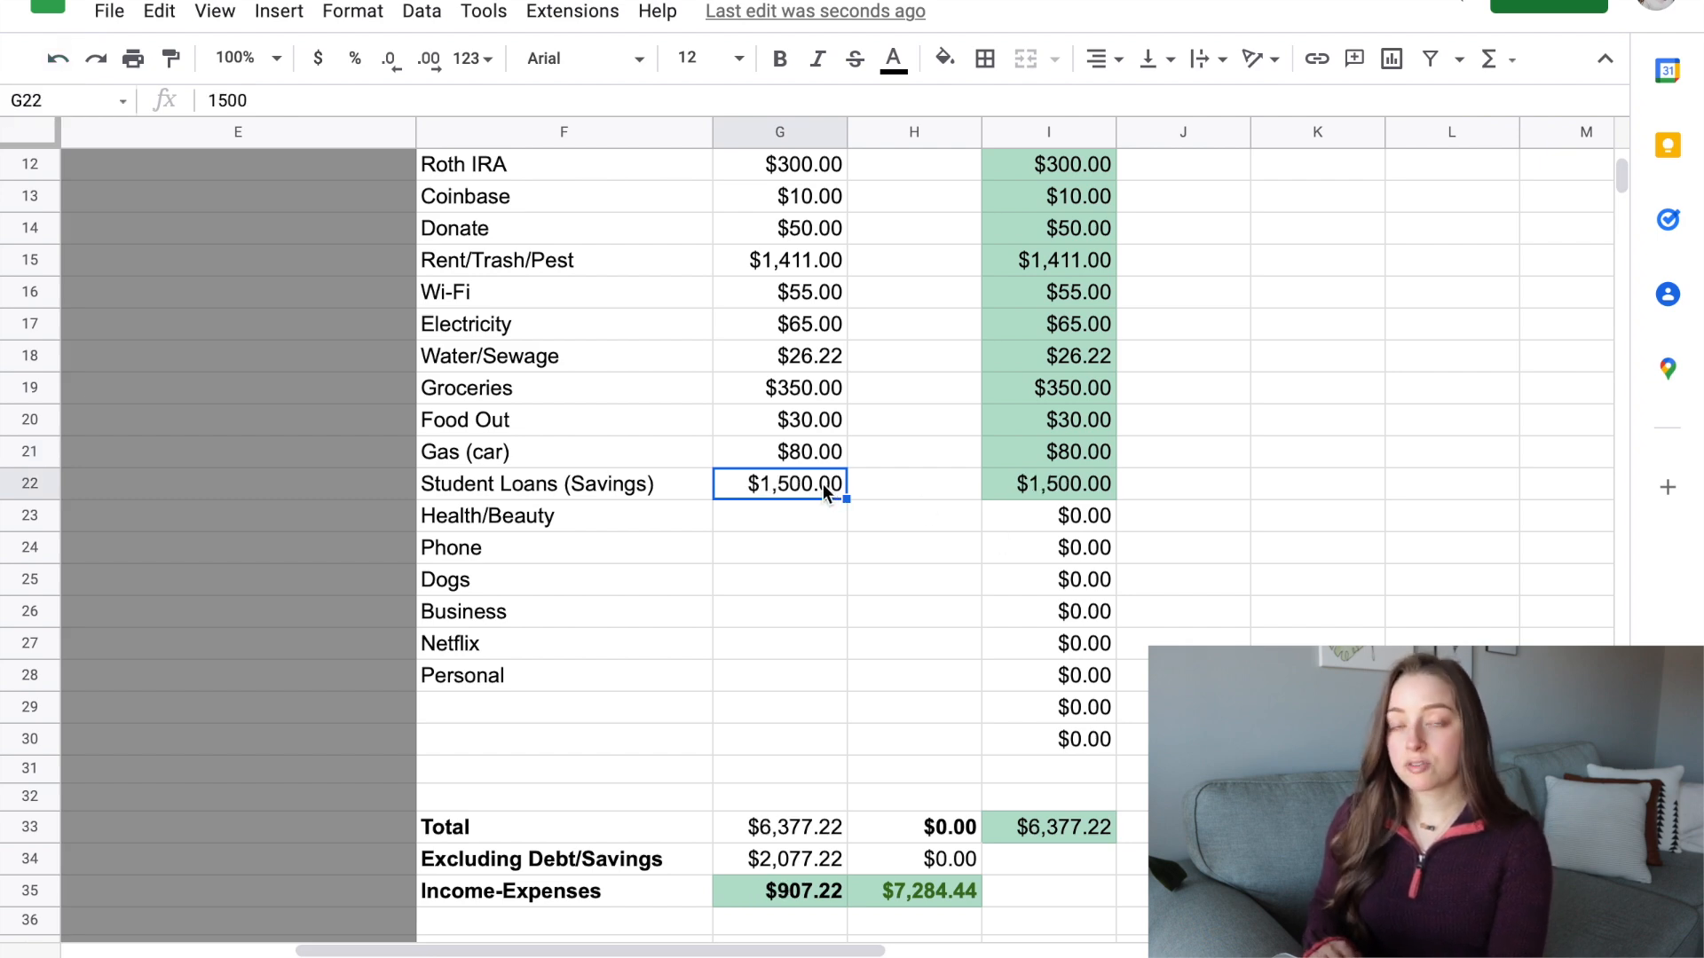
scroll(825, 530, "down", 1)
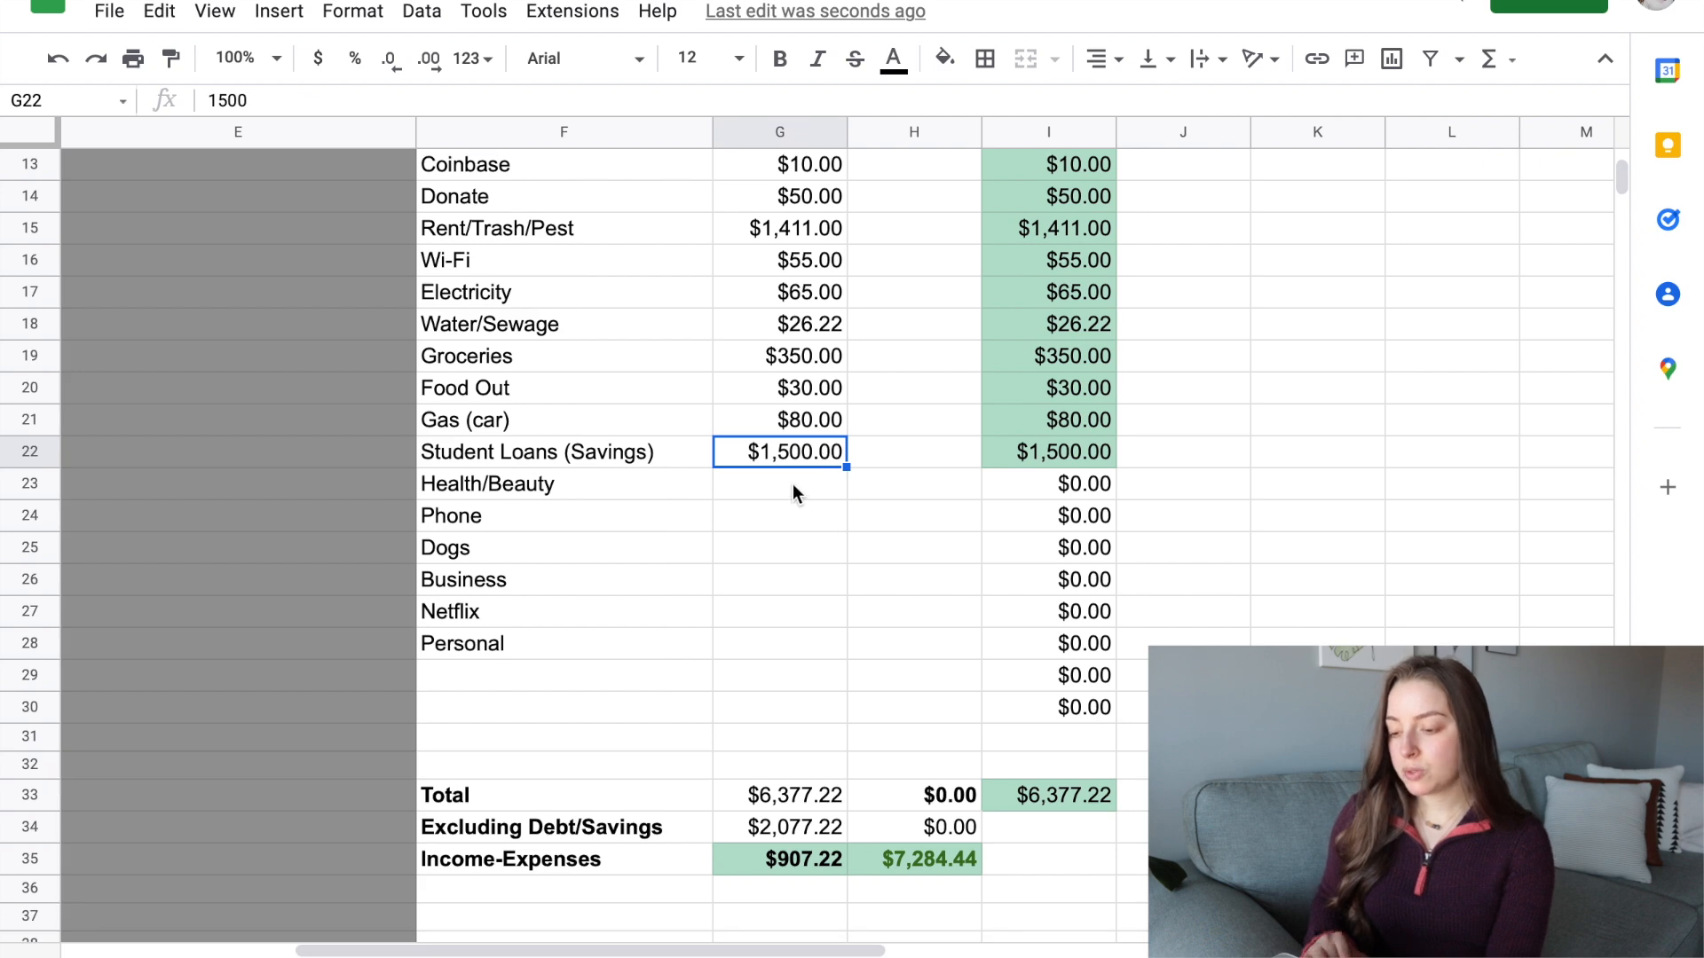
left_click(57, 61)
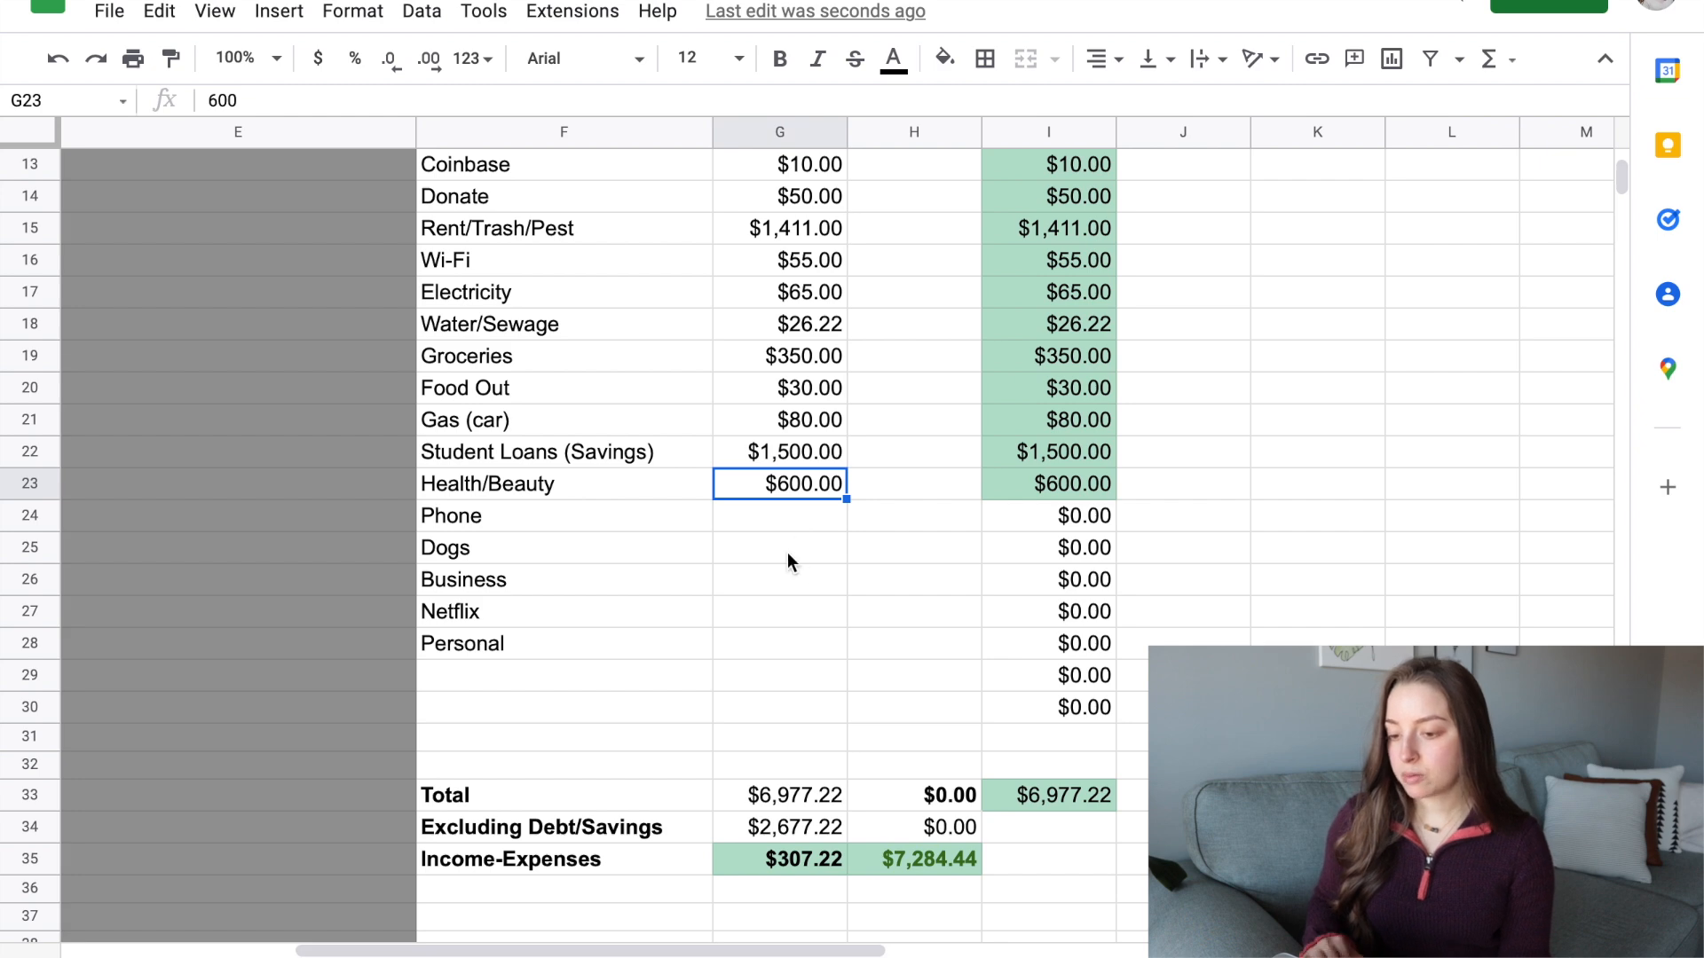
Undo the clearing of the Phone, Dogs, Business, Netflix and Personal budgets, restoring $40.00, $300.00, $12.00, $13.99 and $50.00.
left_click(60, 61)
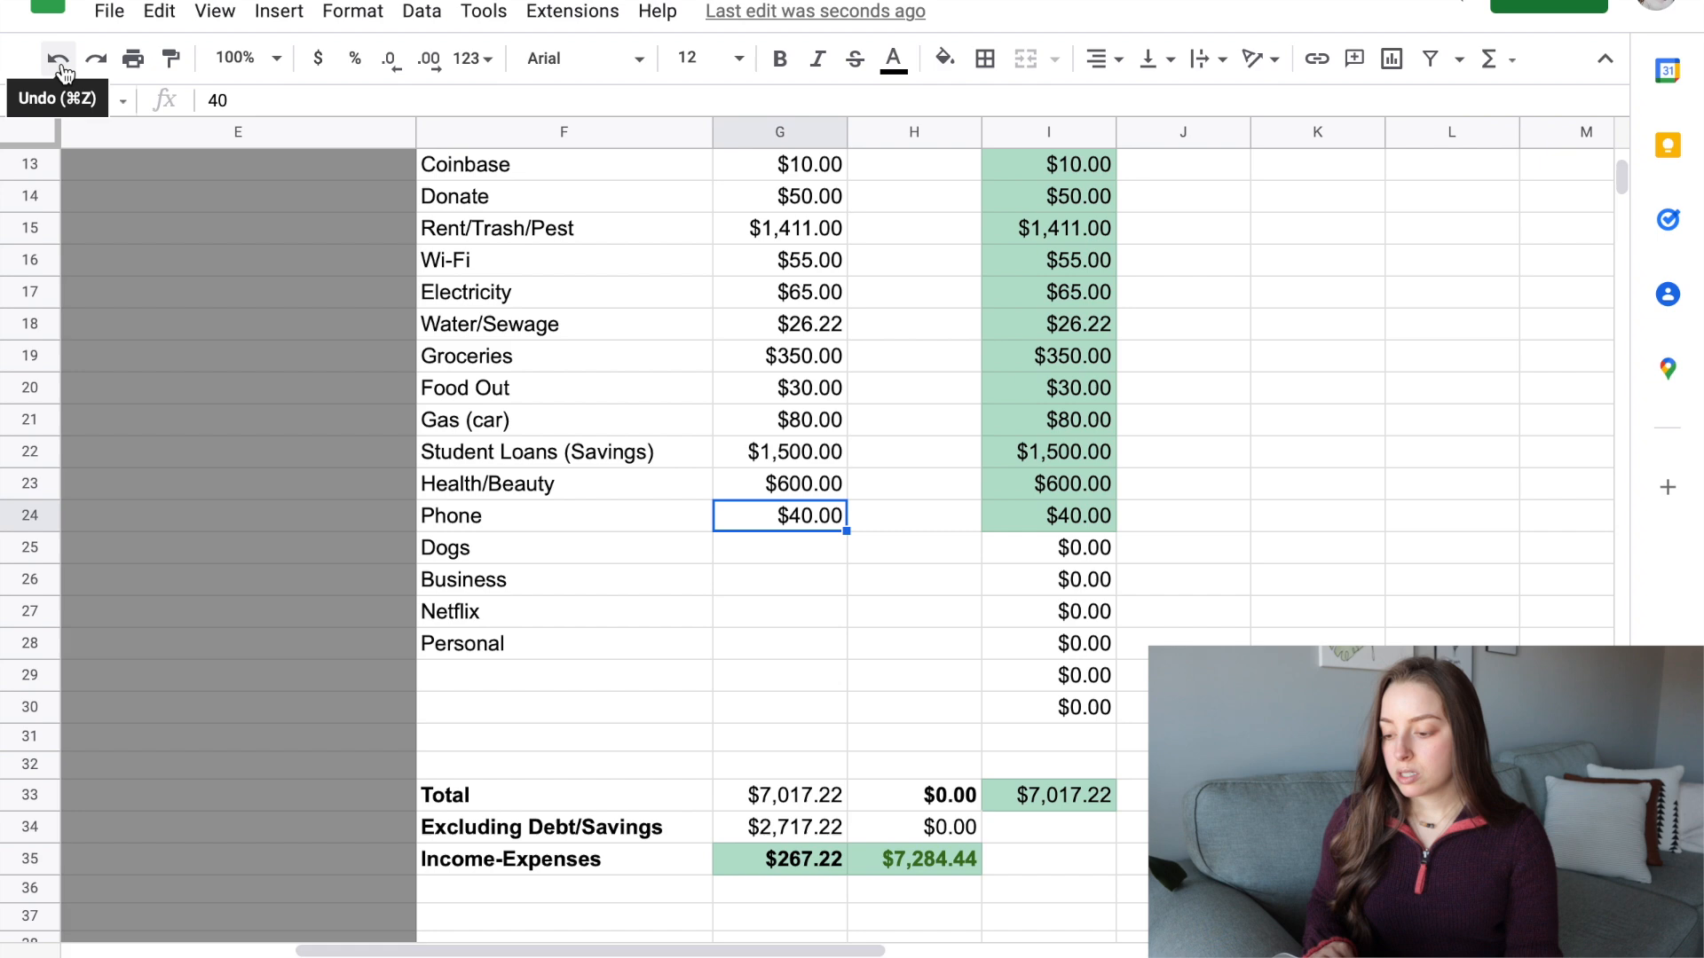
left_click(59, 63)
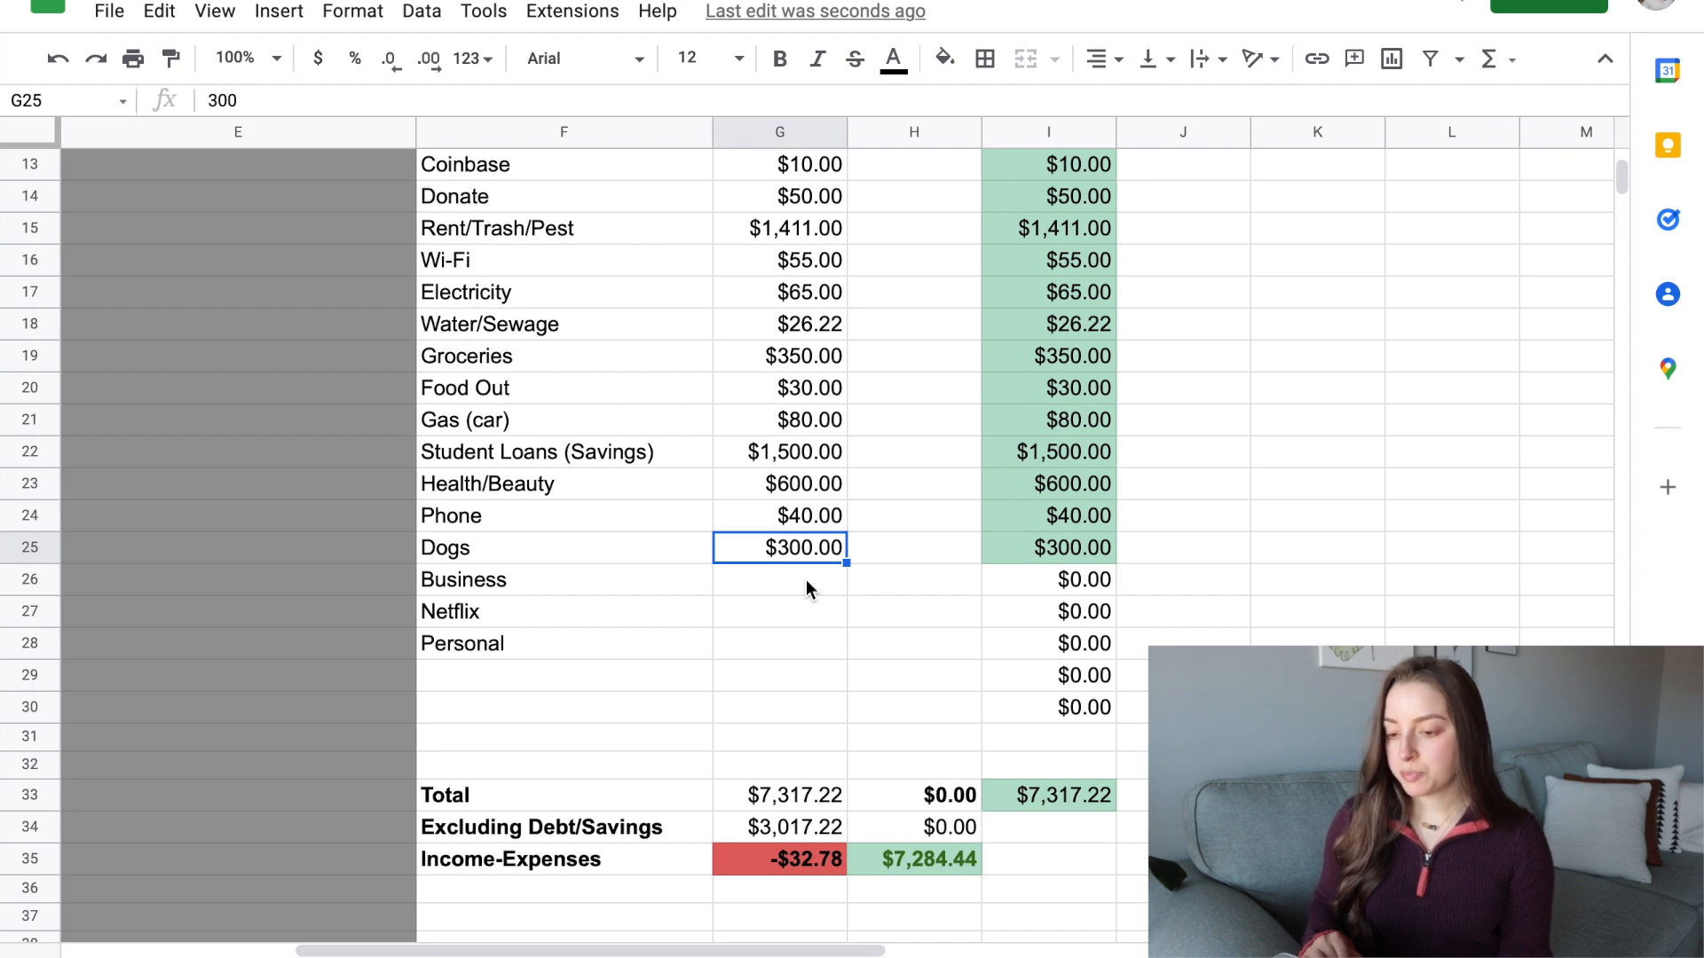
left_click(58, 59)
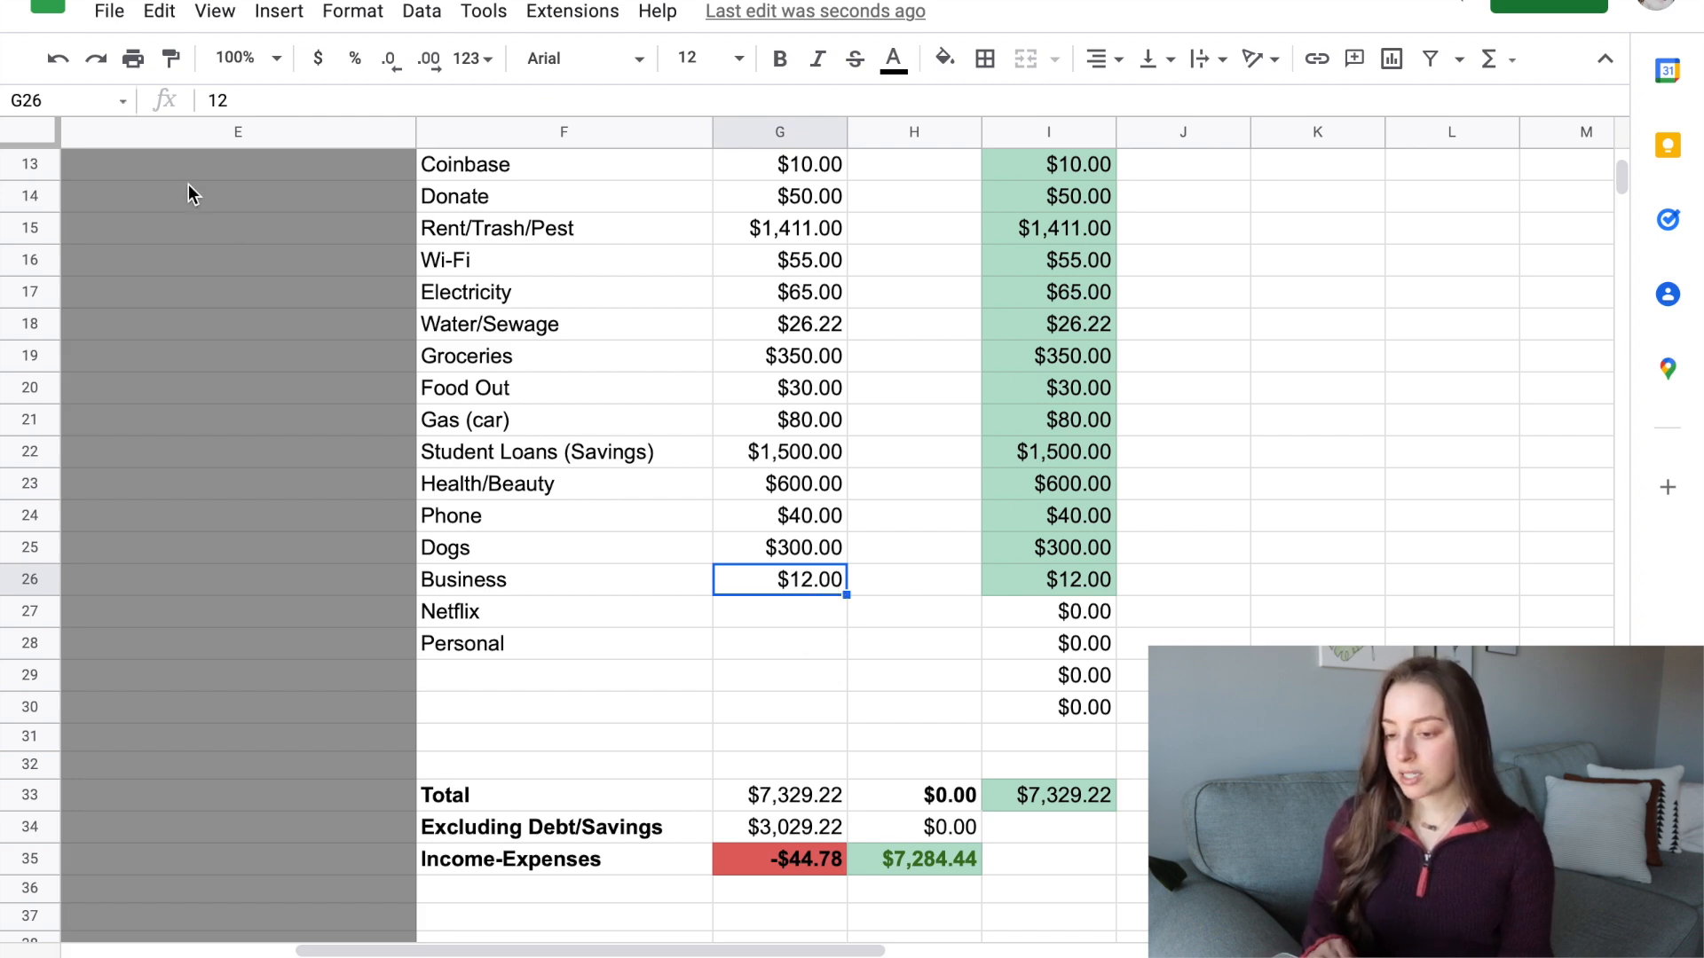
left_click(59, 74)
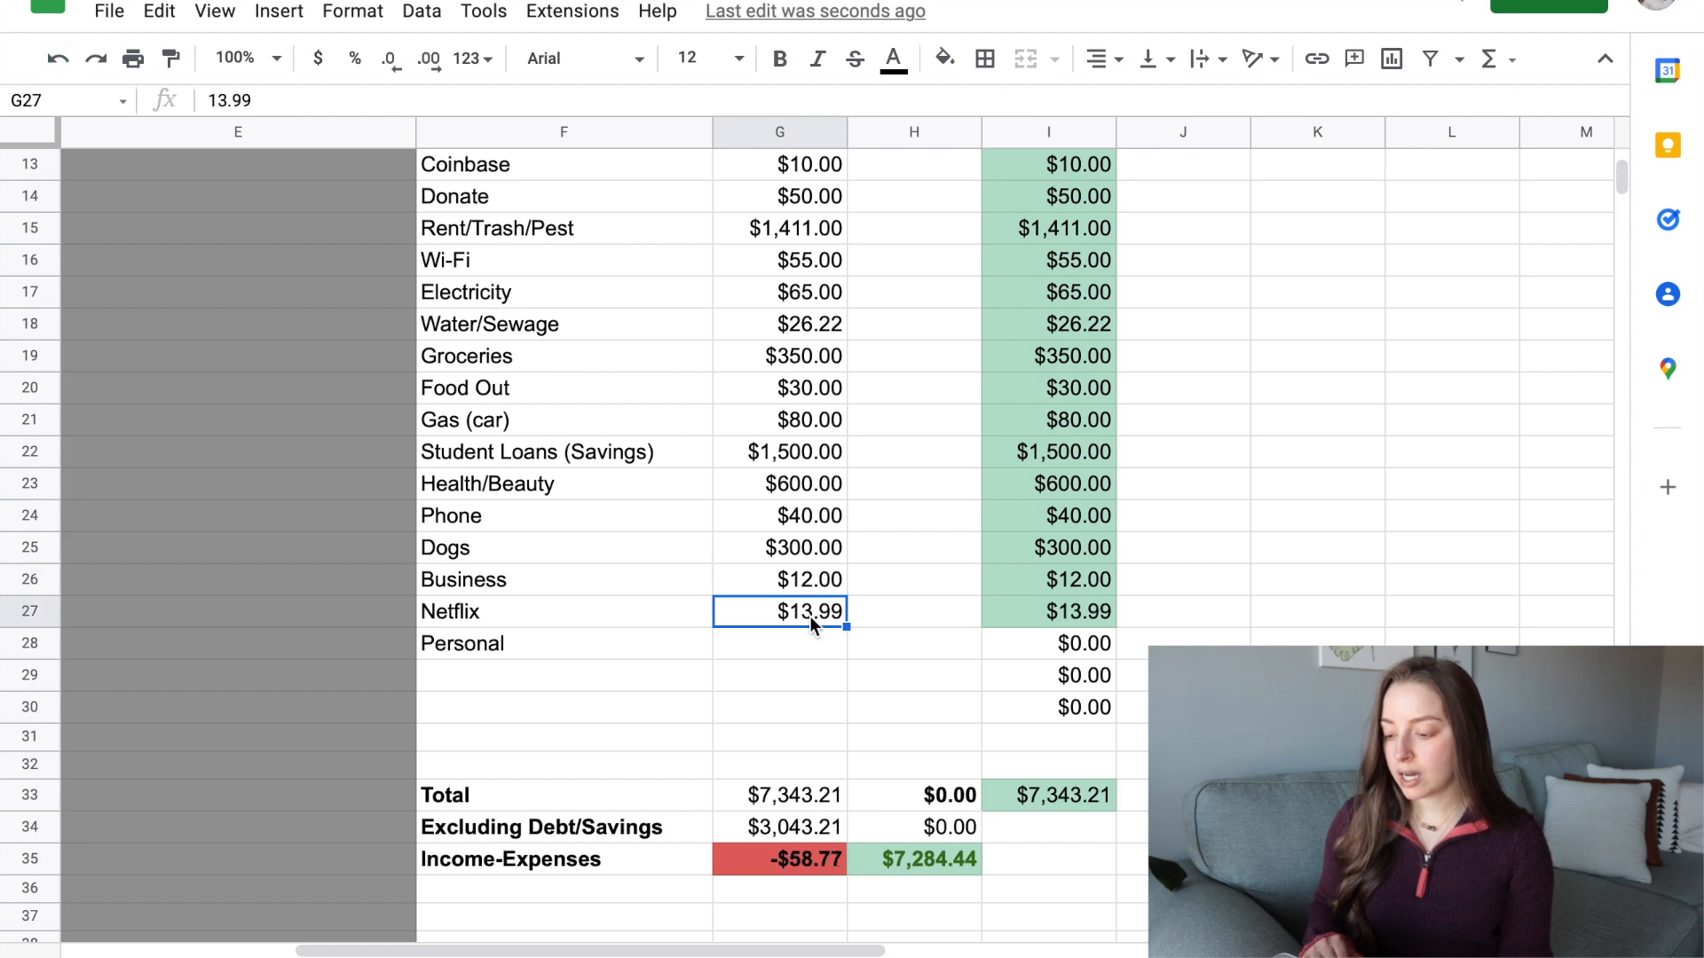
scroll(810, 621, "down", 1)
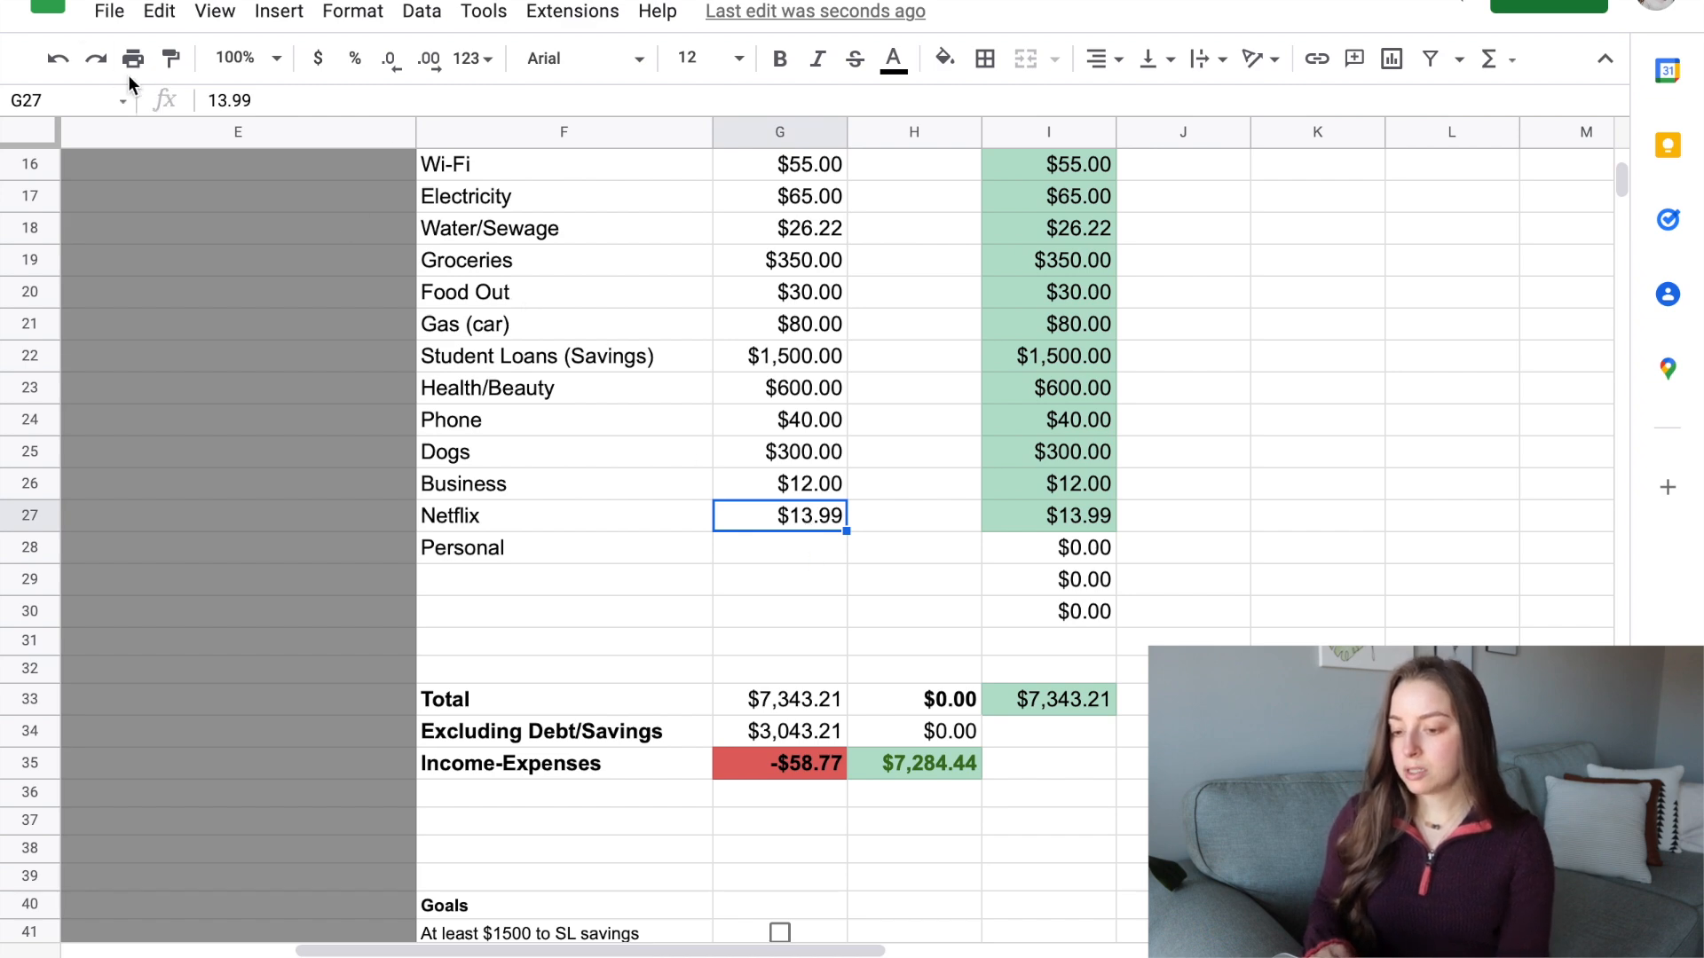
left_click(58, 59)
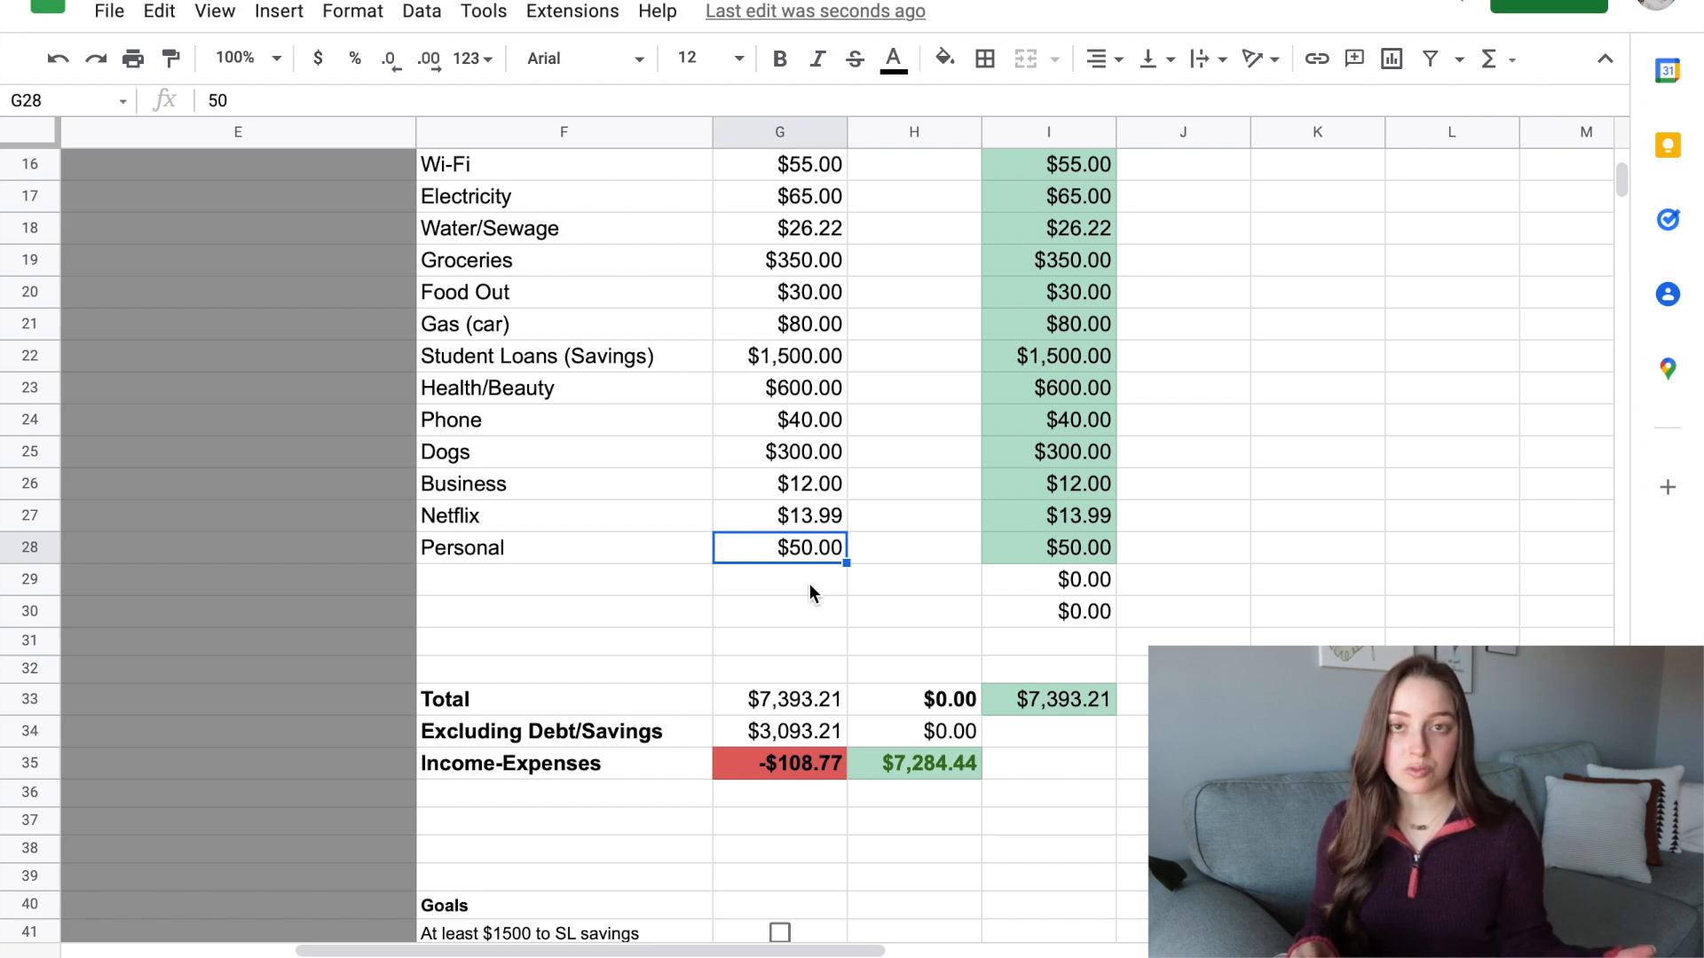
scroll(799, 621, "up", 1)
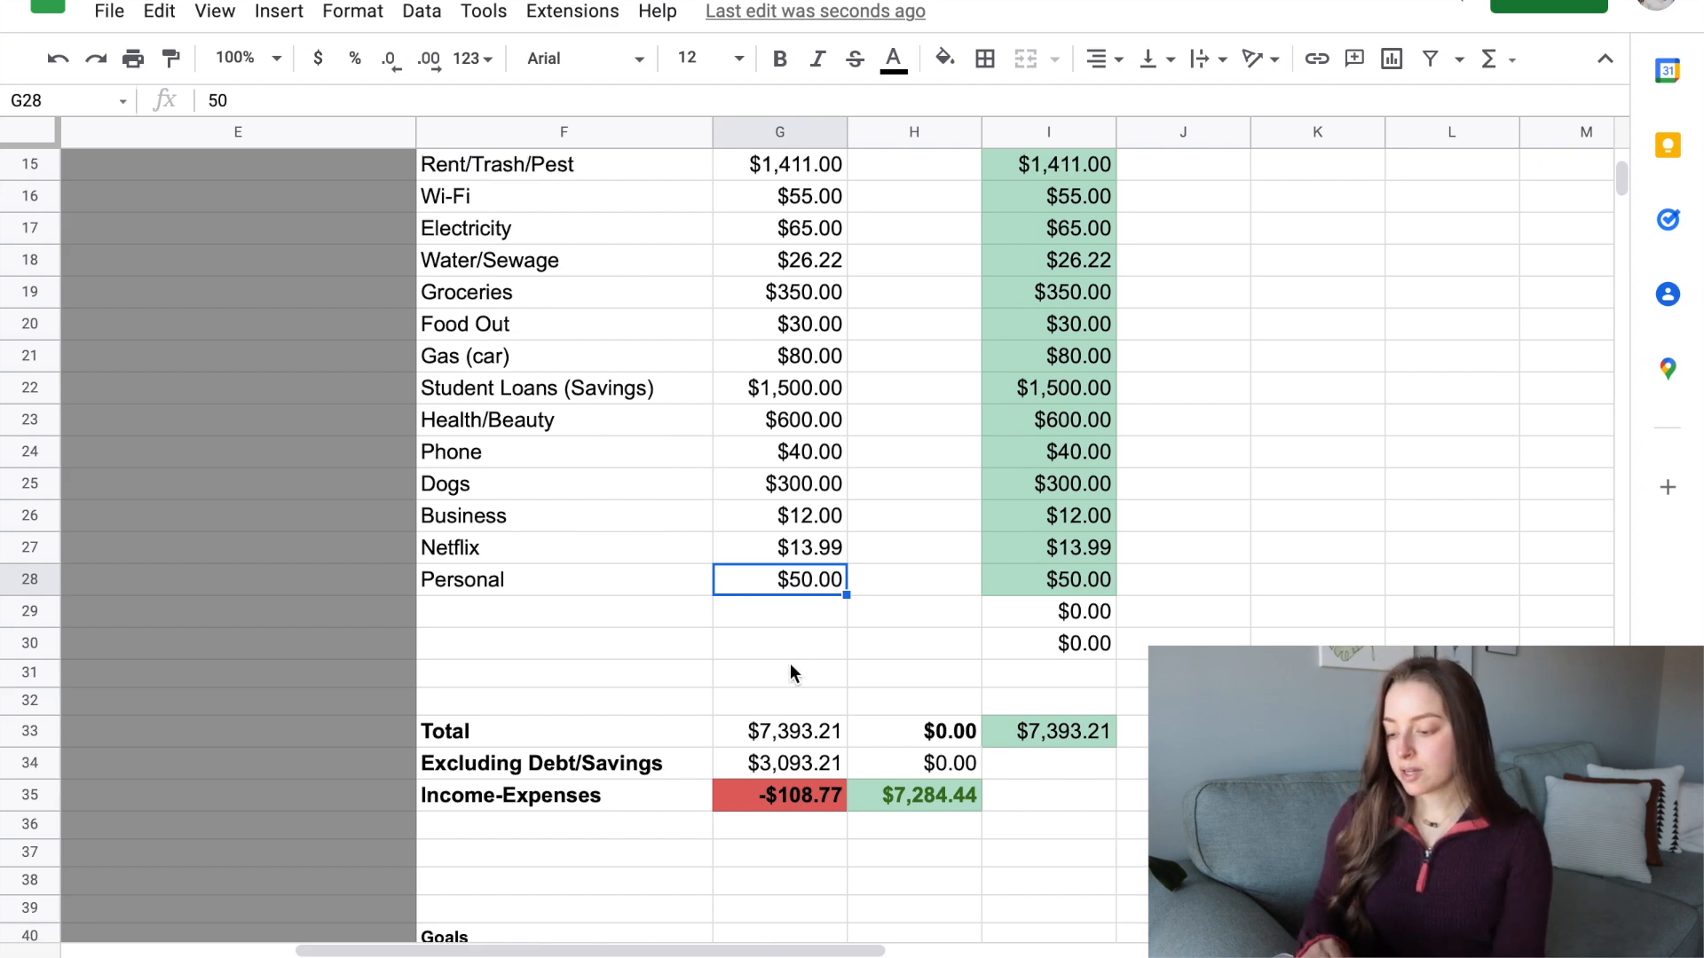
Check the budgeted Income-Expenses balance and review the Roth IRA, Student Loans (Savings) and Health/Beauty budgets.
left_click(812, 792)
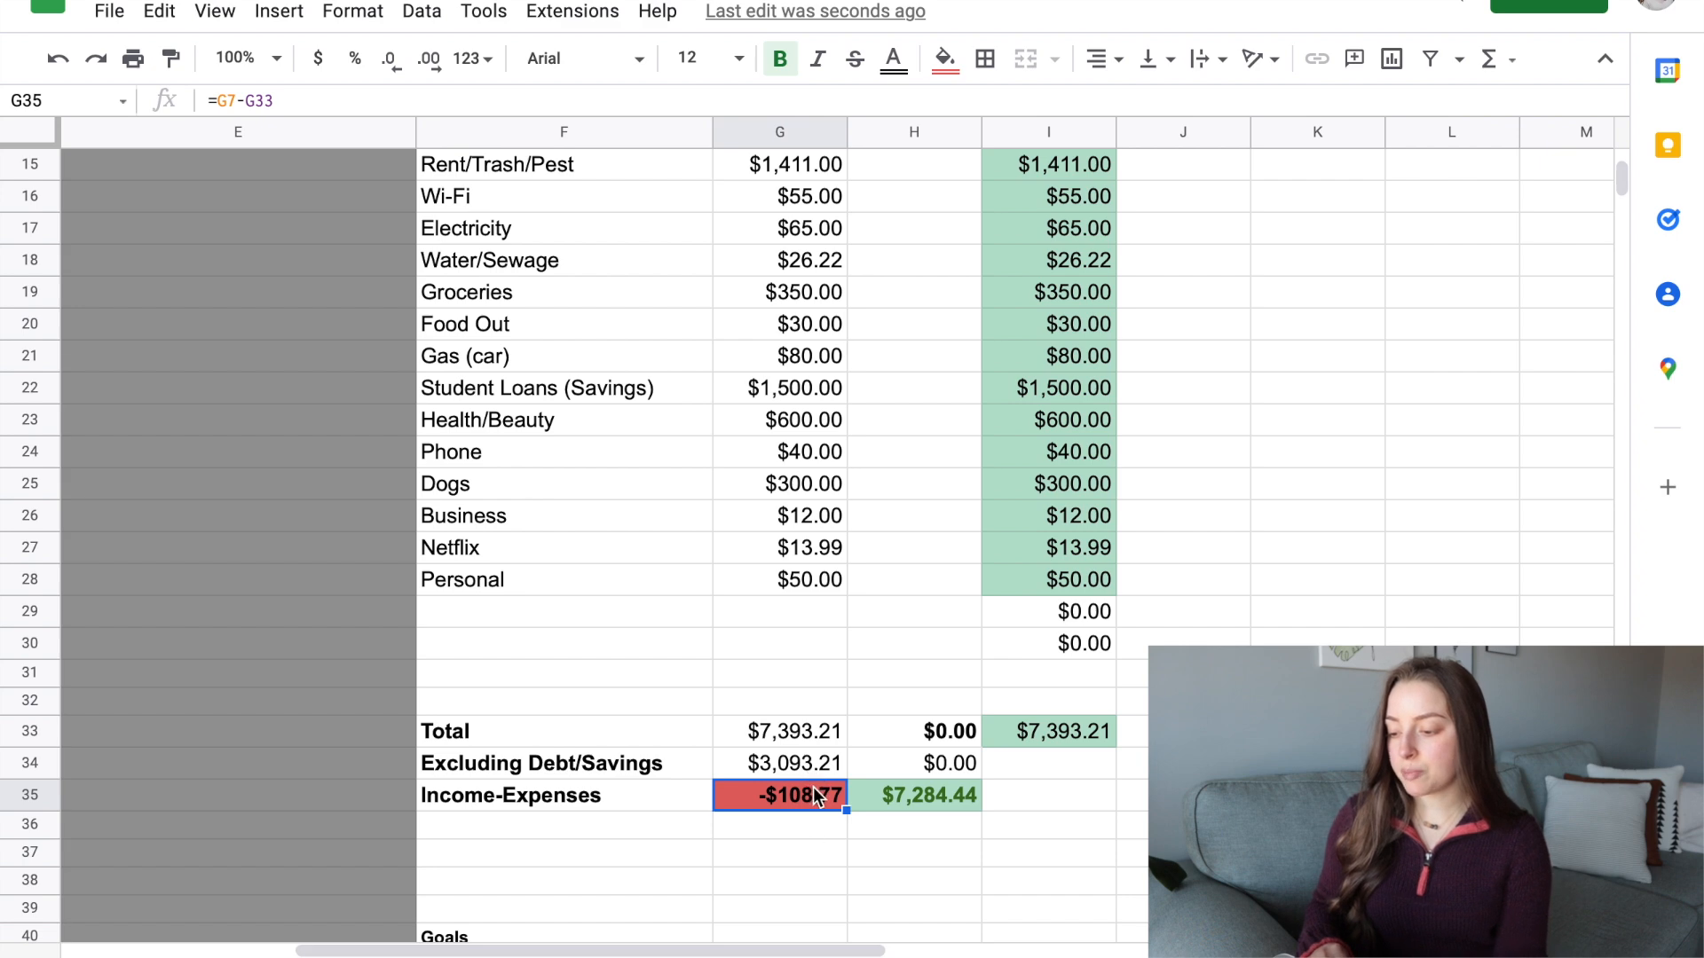
scroll(813, 795, "up", 2)
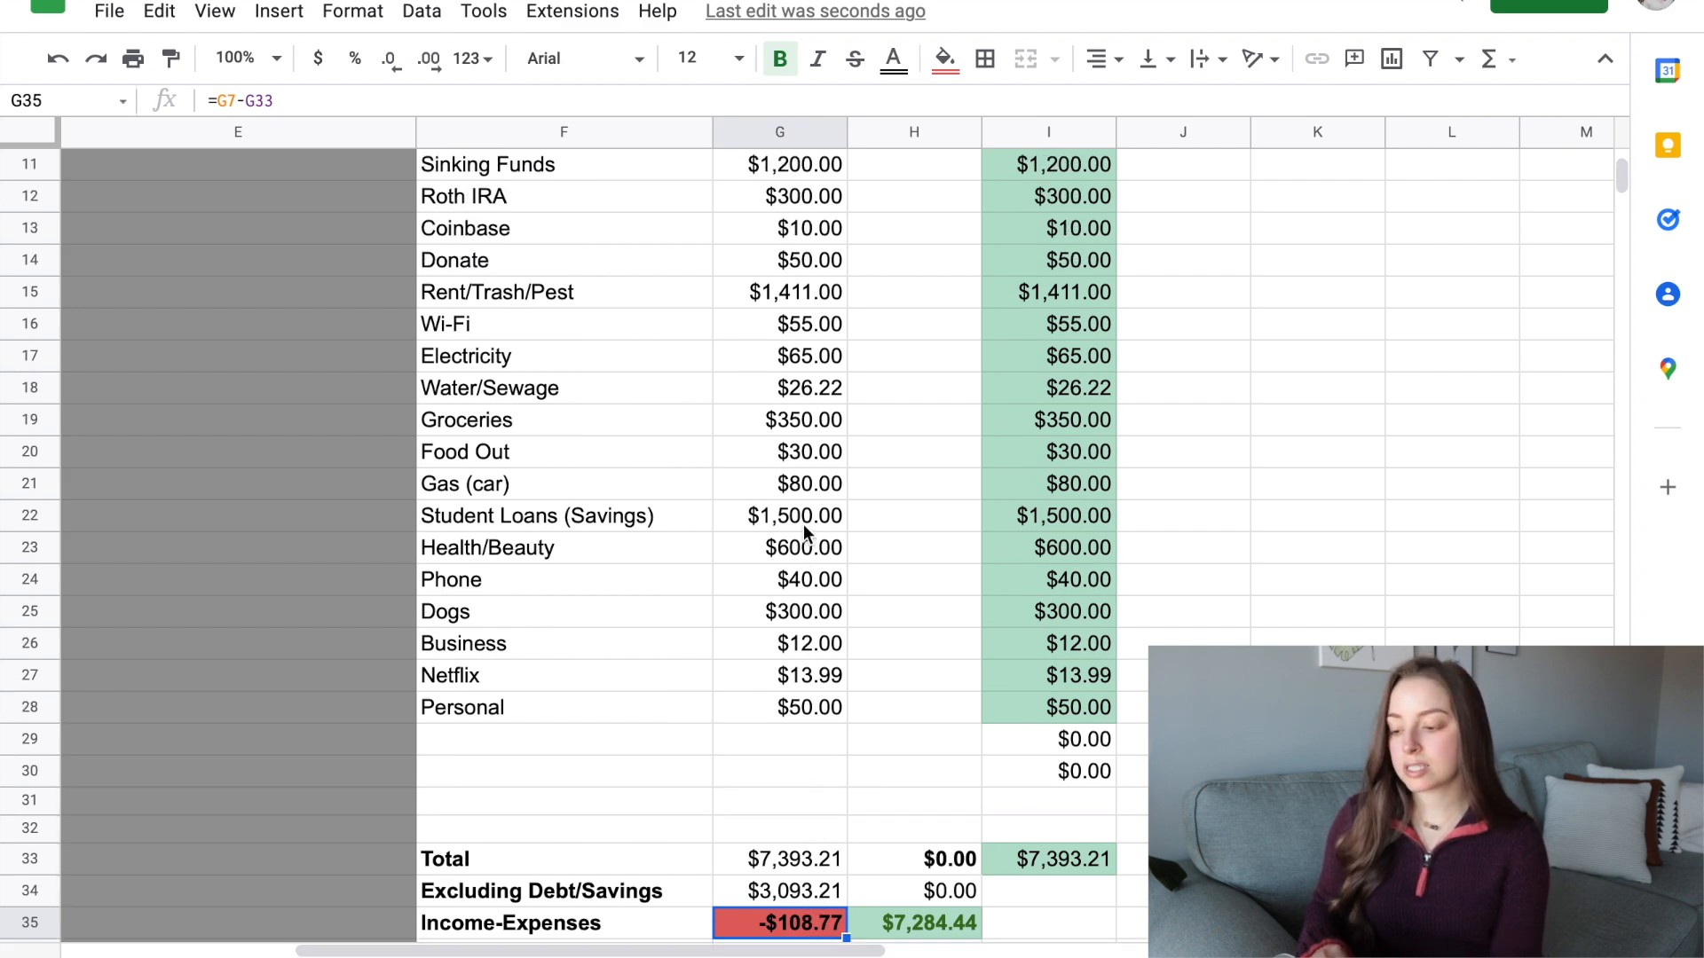
scroll(804, 531, "up", 2)
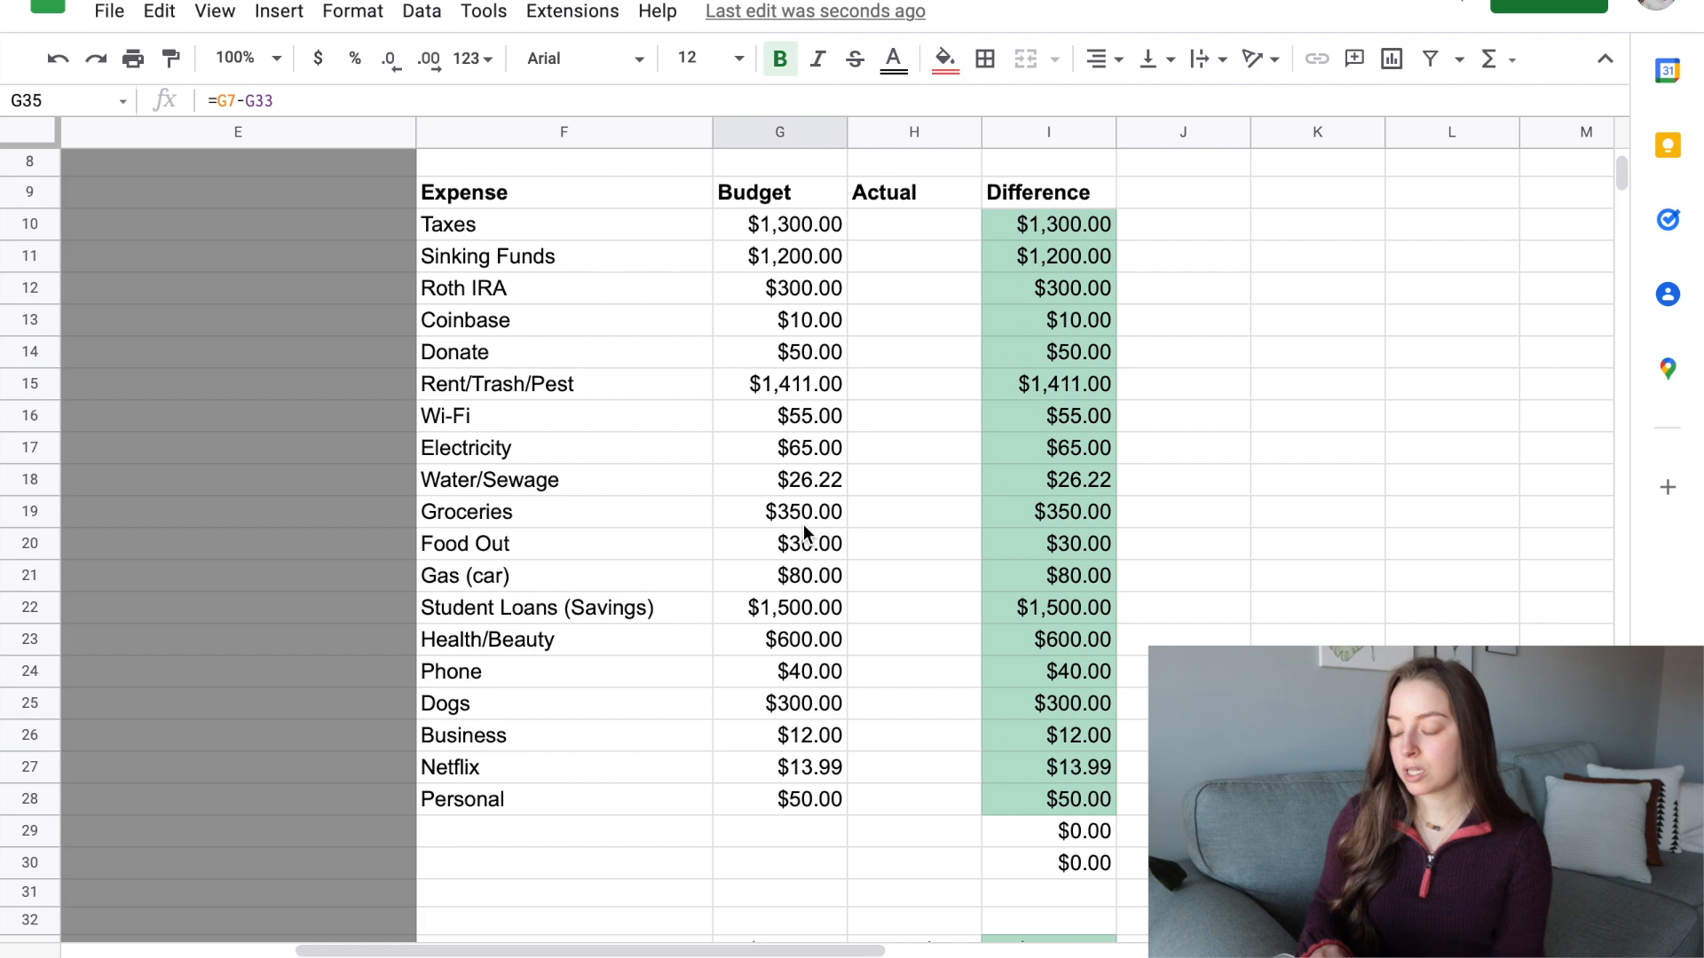
left_click(808, 297)
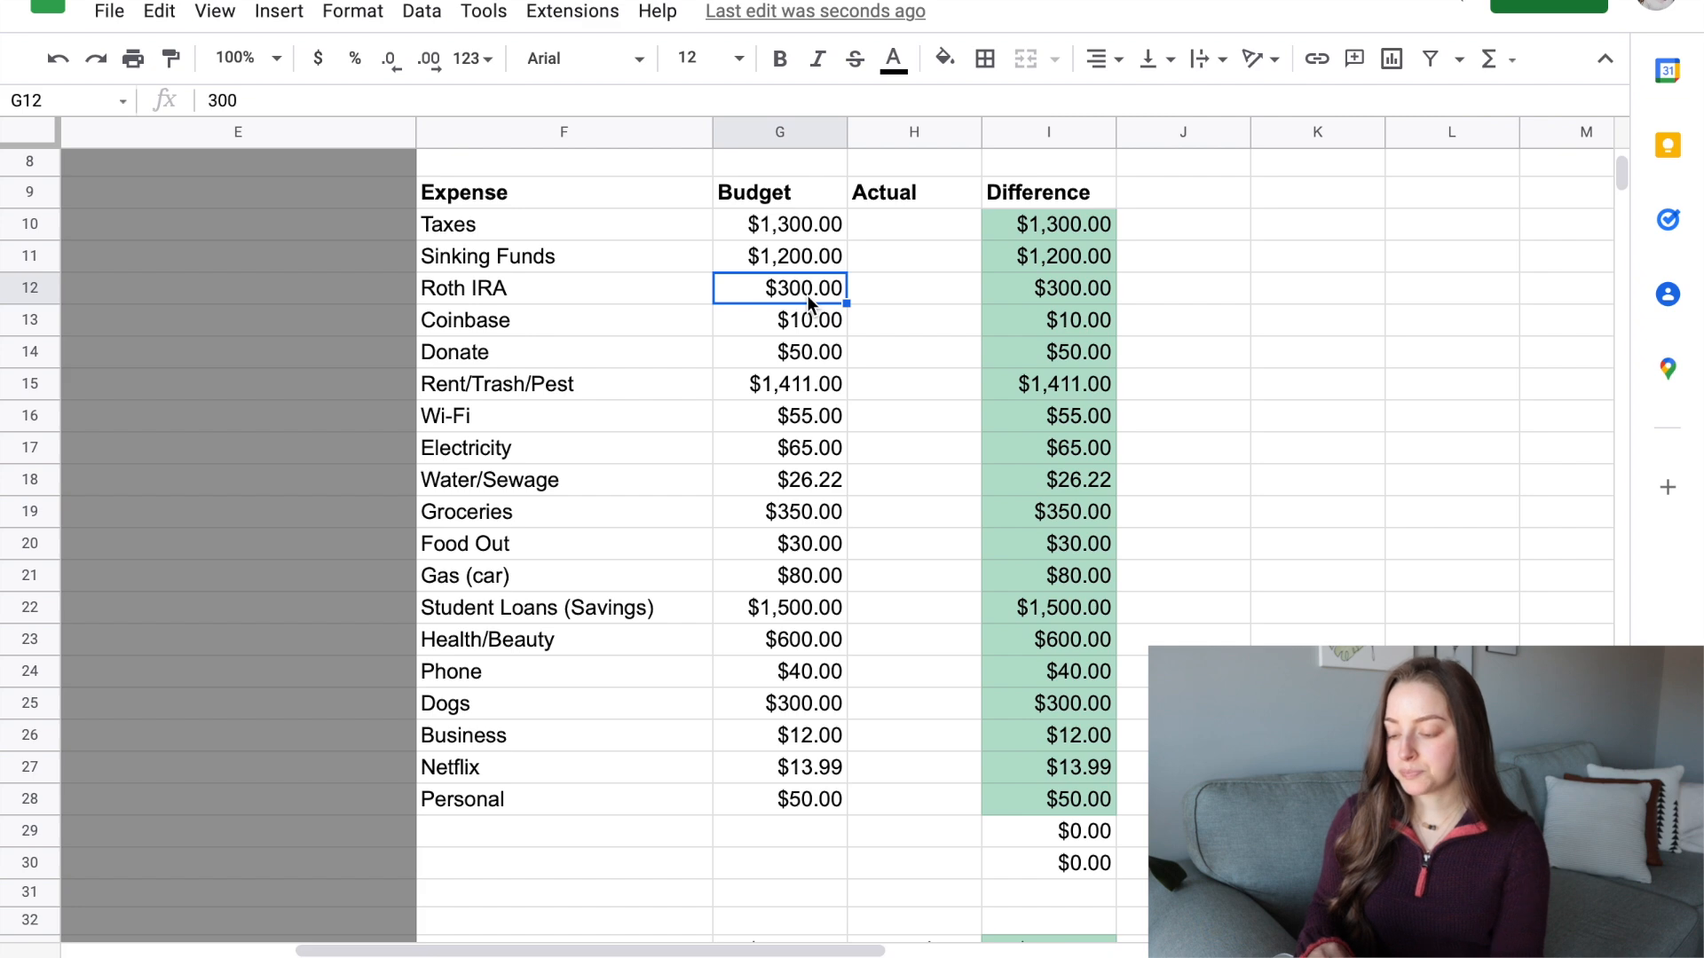
left_click(818, 610)
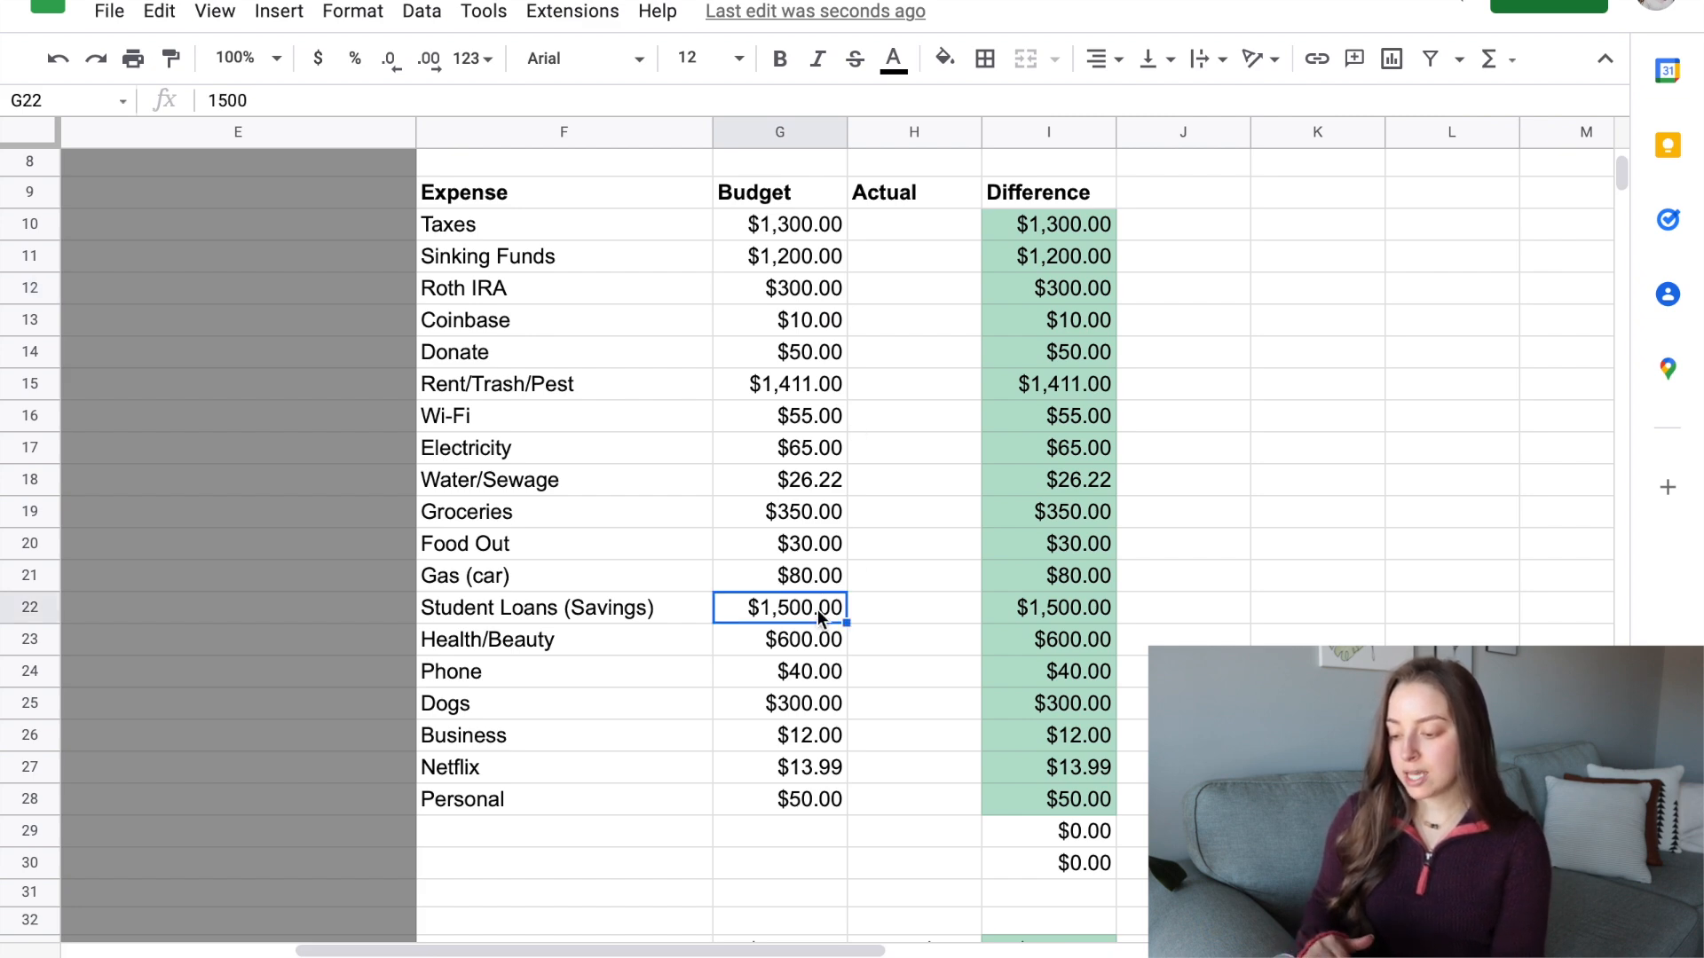
scroll(817, 609, "down", 2)
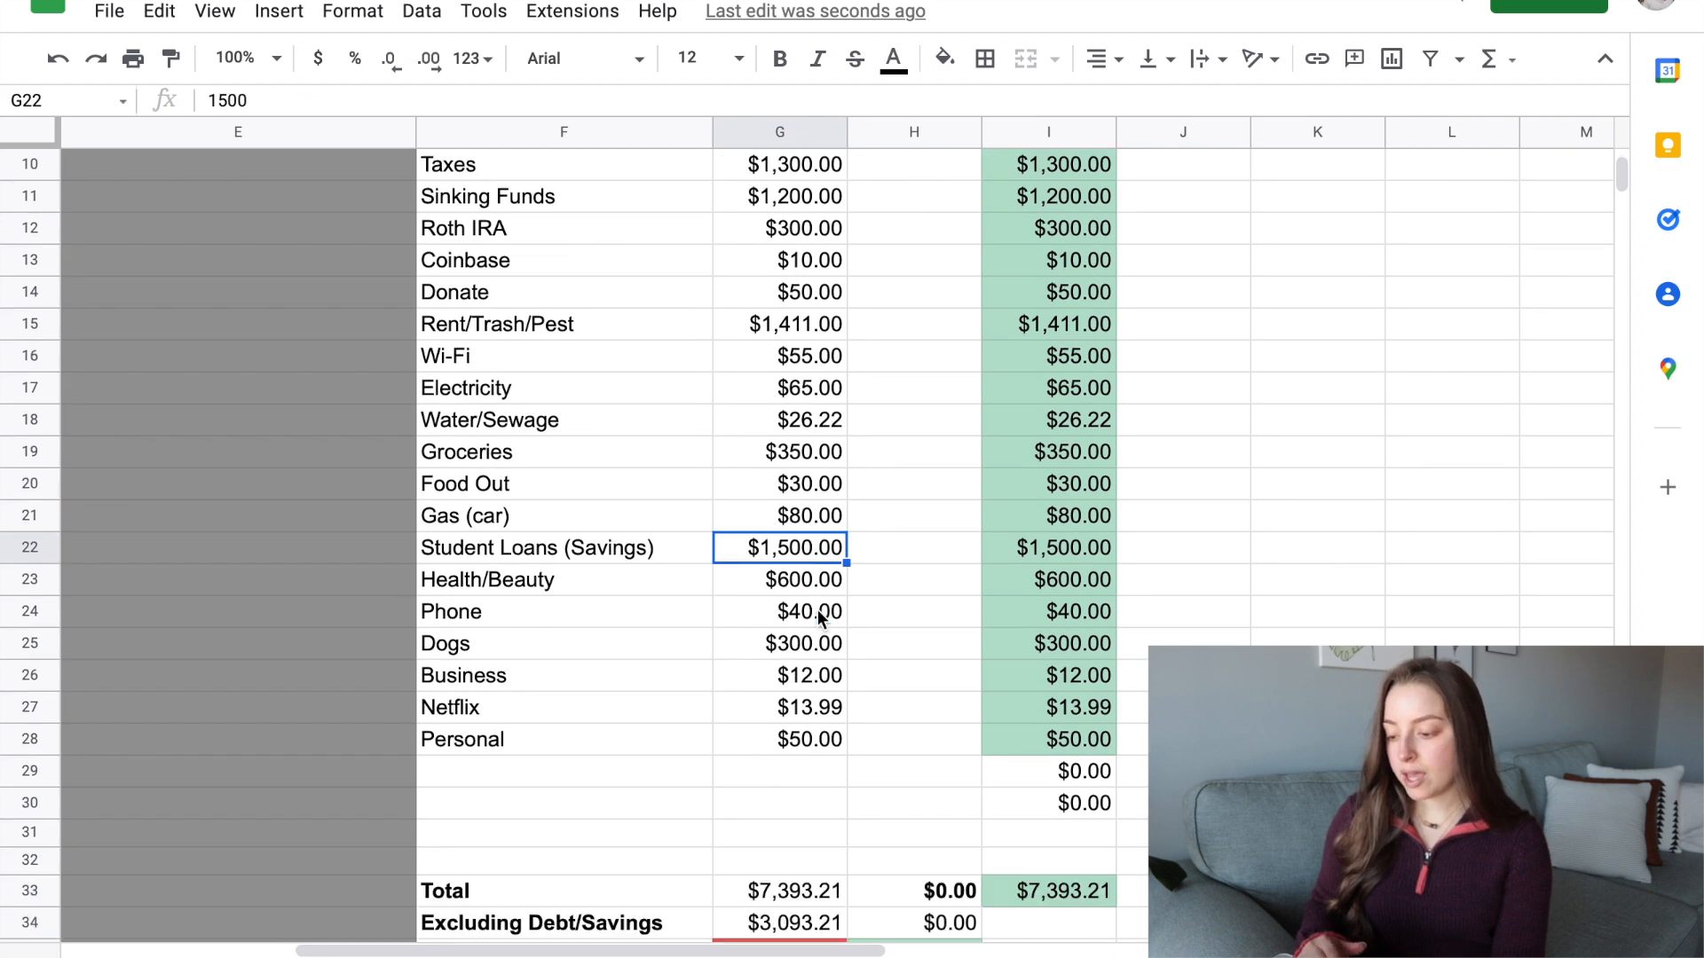
scroll(817, 619, "down", 2)
left_click(808, 516)
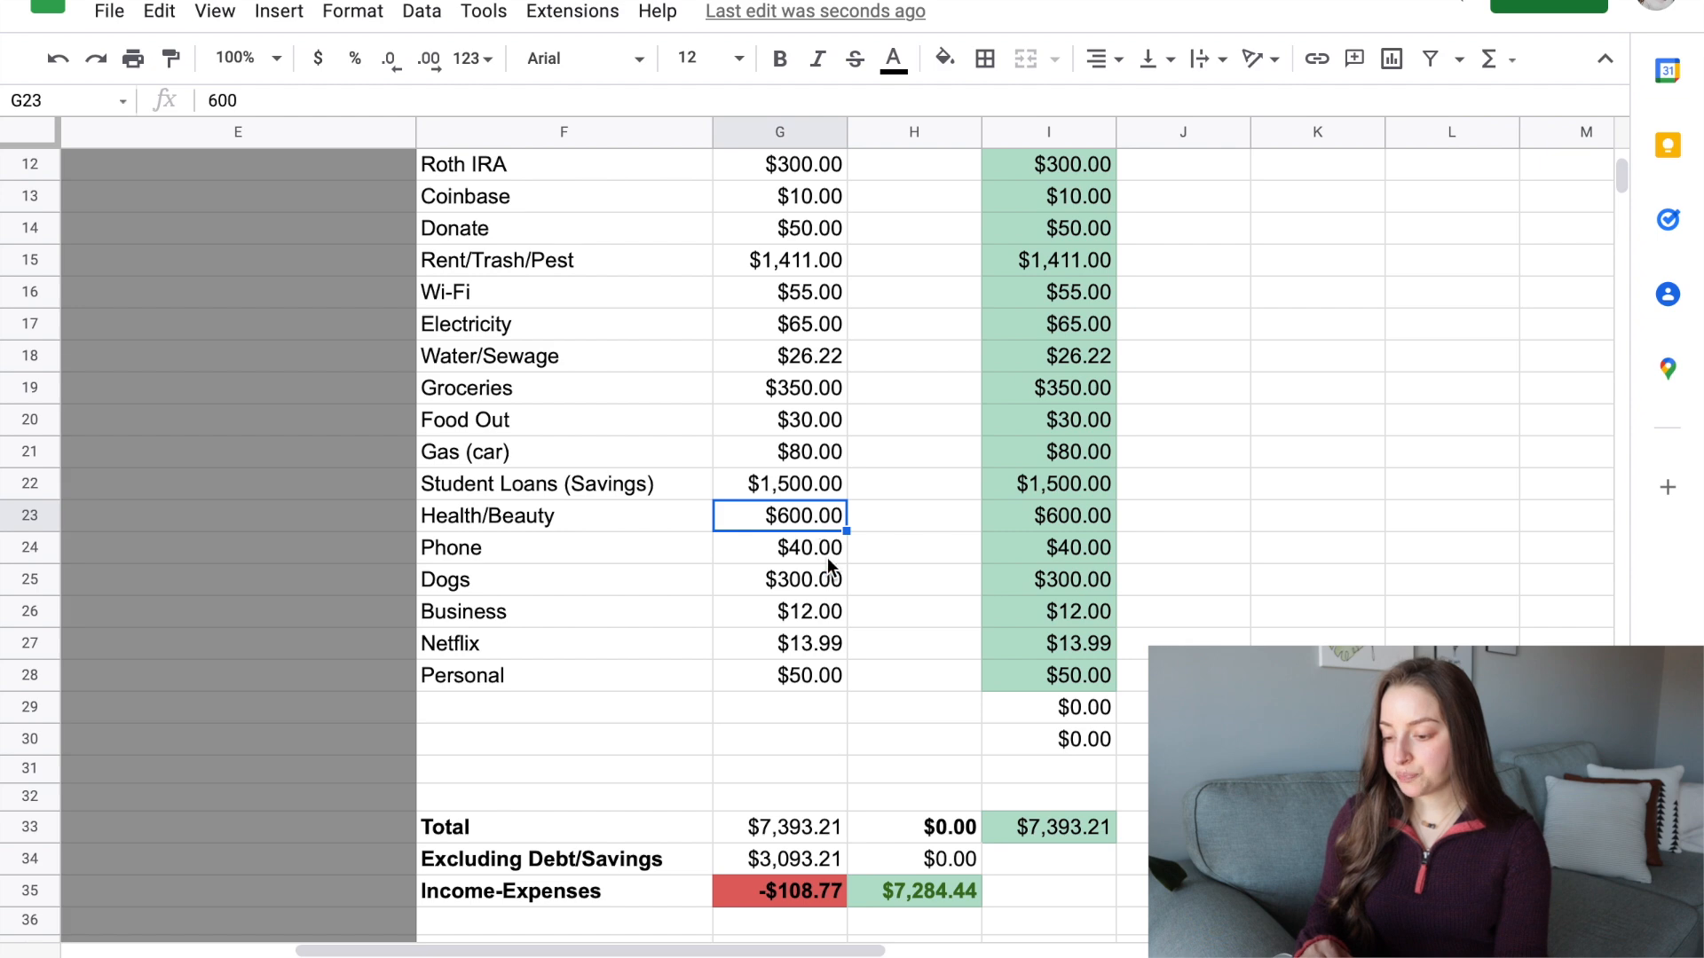
Set the Gas (car) budget to $50.00.
scroll(821, 462, "down", 1)
left_click(811, 388)
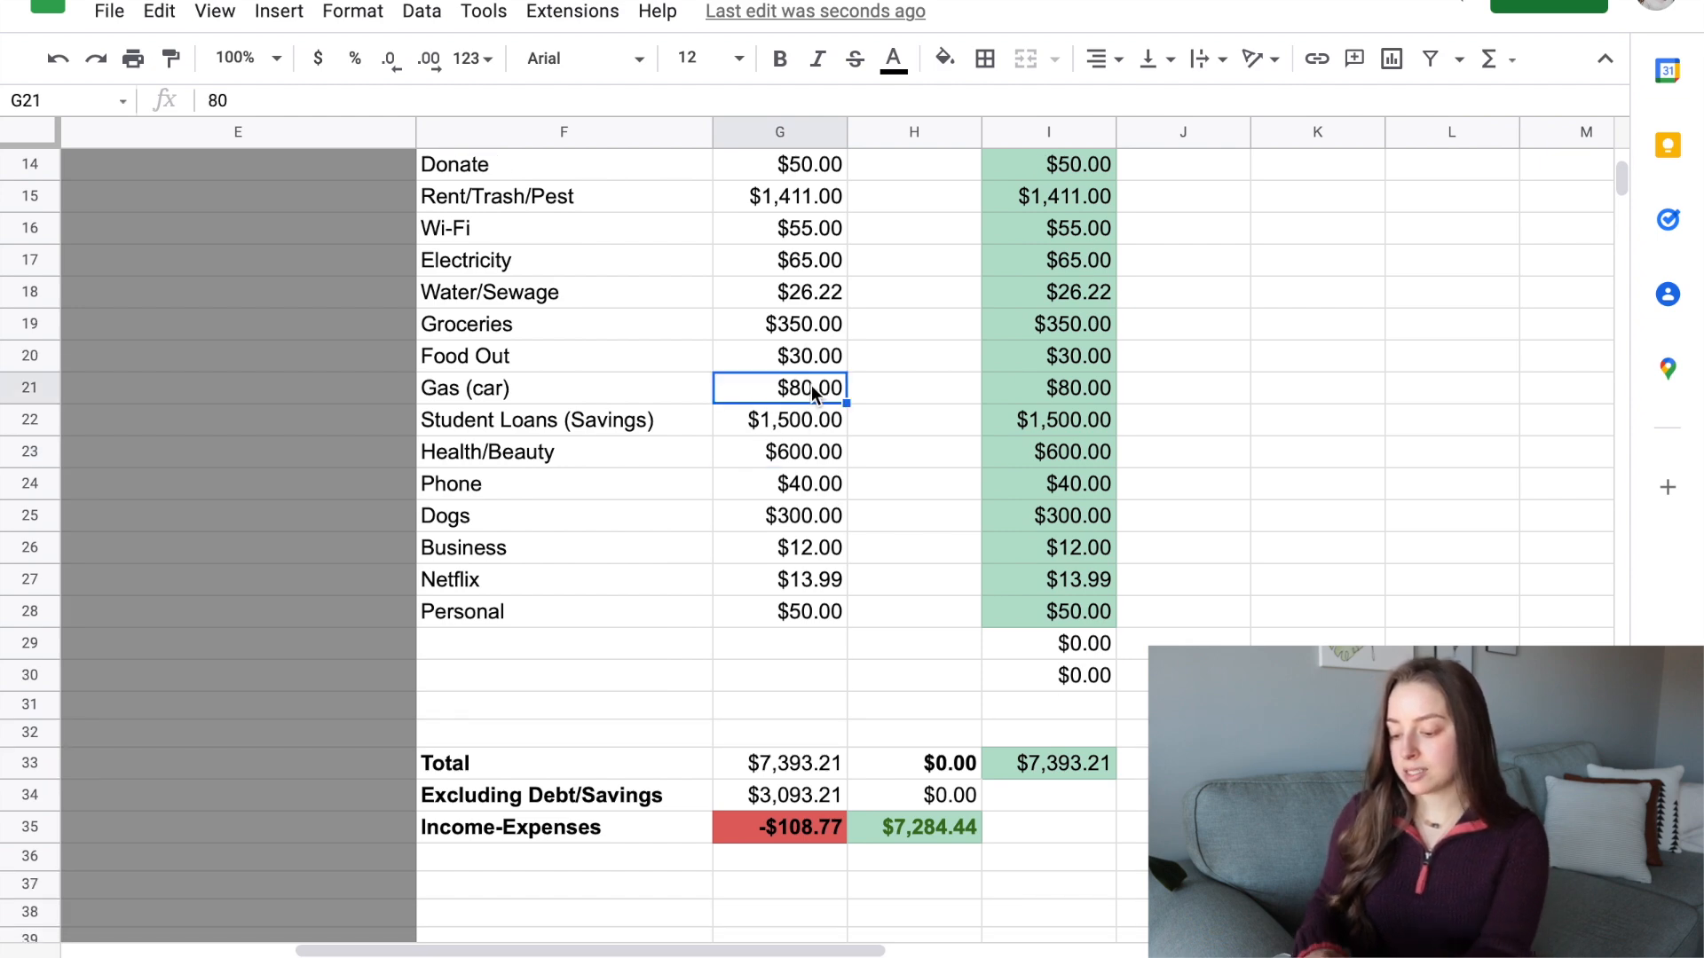
type("50")
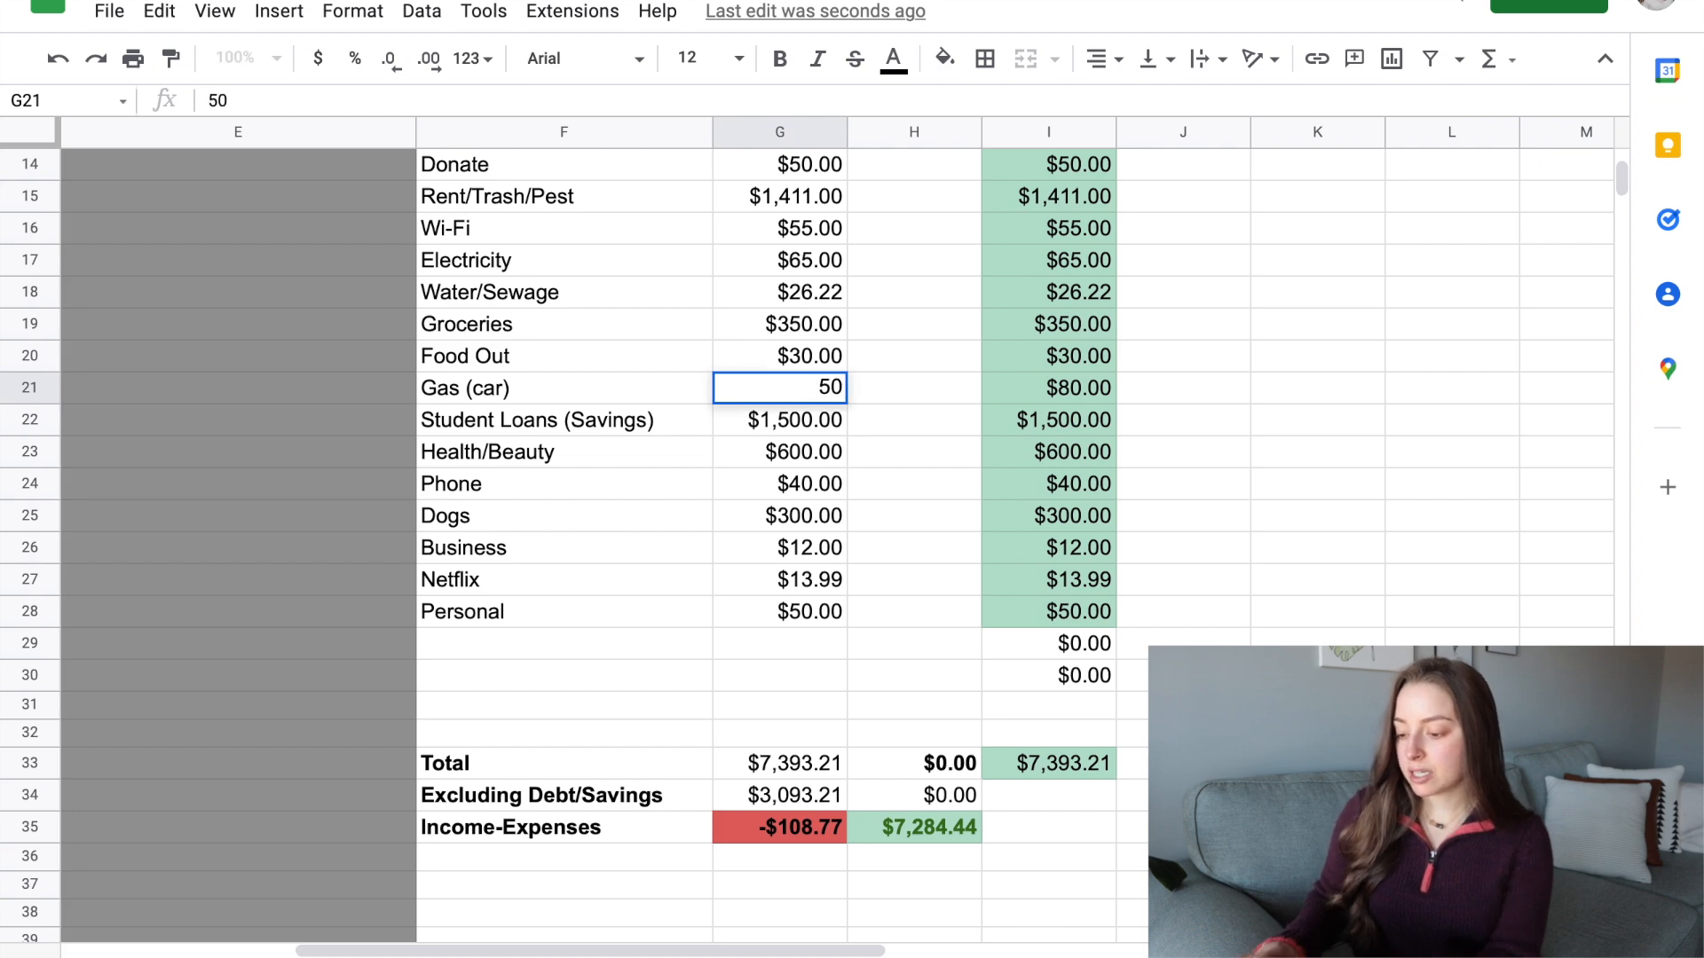
key("Return")
Check the budgeted Income-Expenses balance again and review the list of expense budgets up to the income total.
left_click(804, 828)
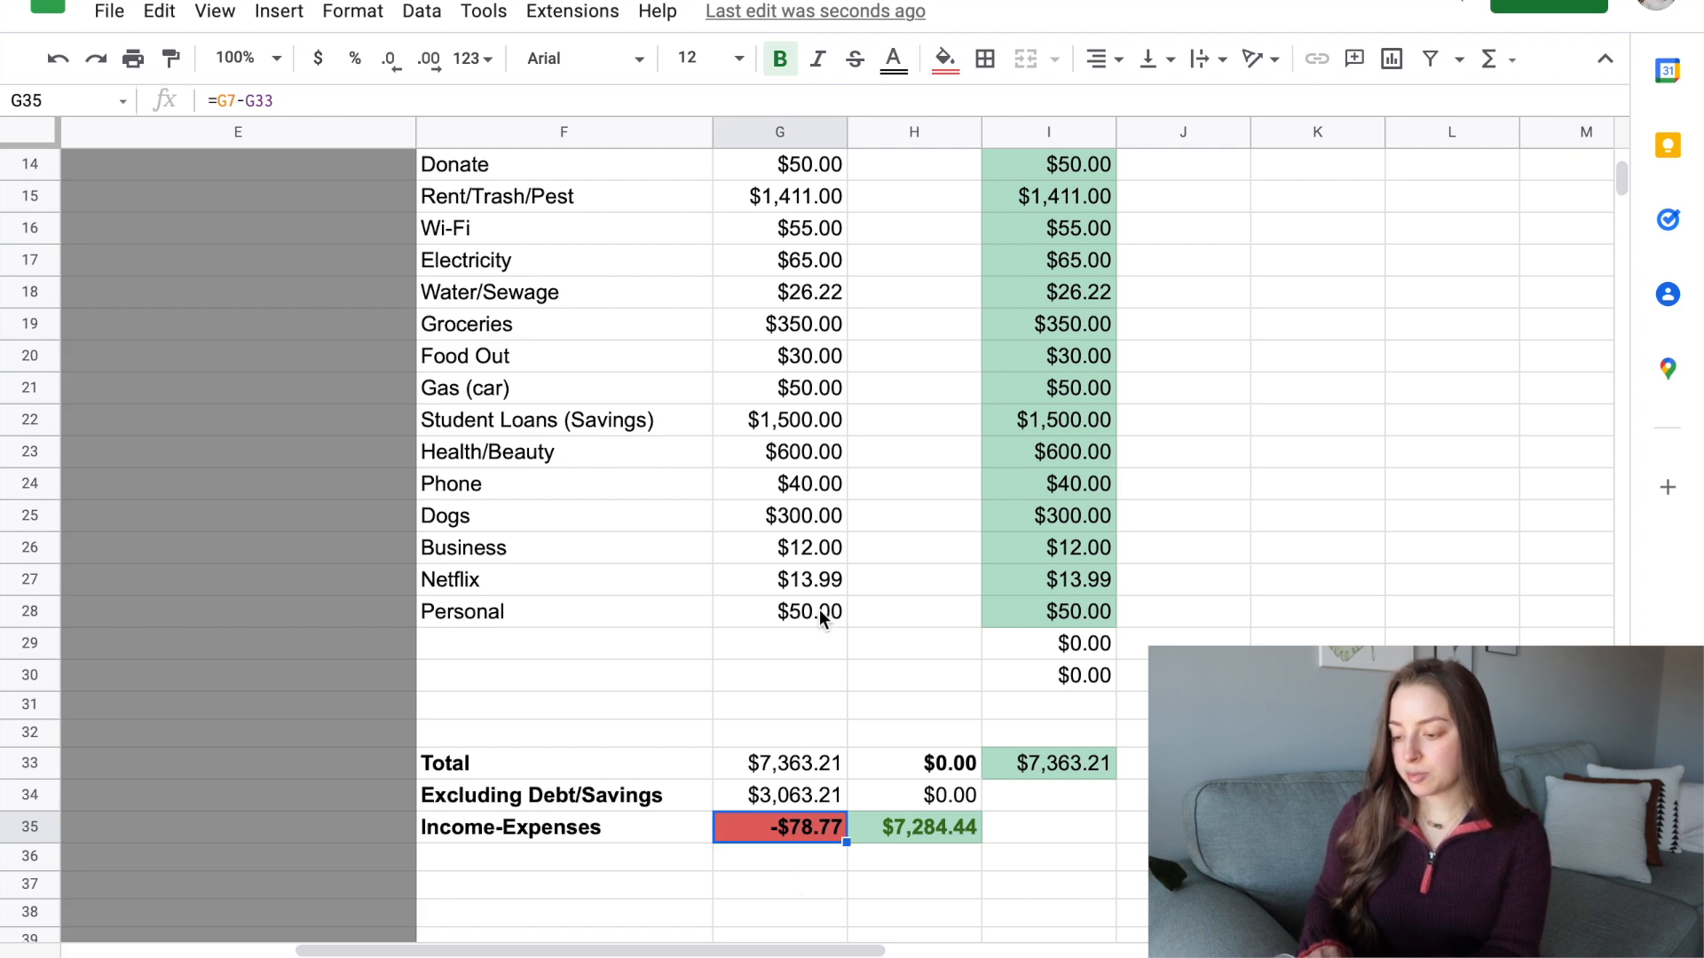
scroll(820, 618, "up", 3)
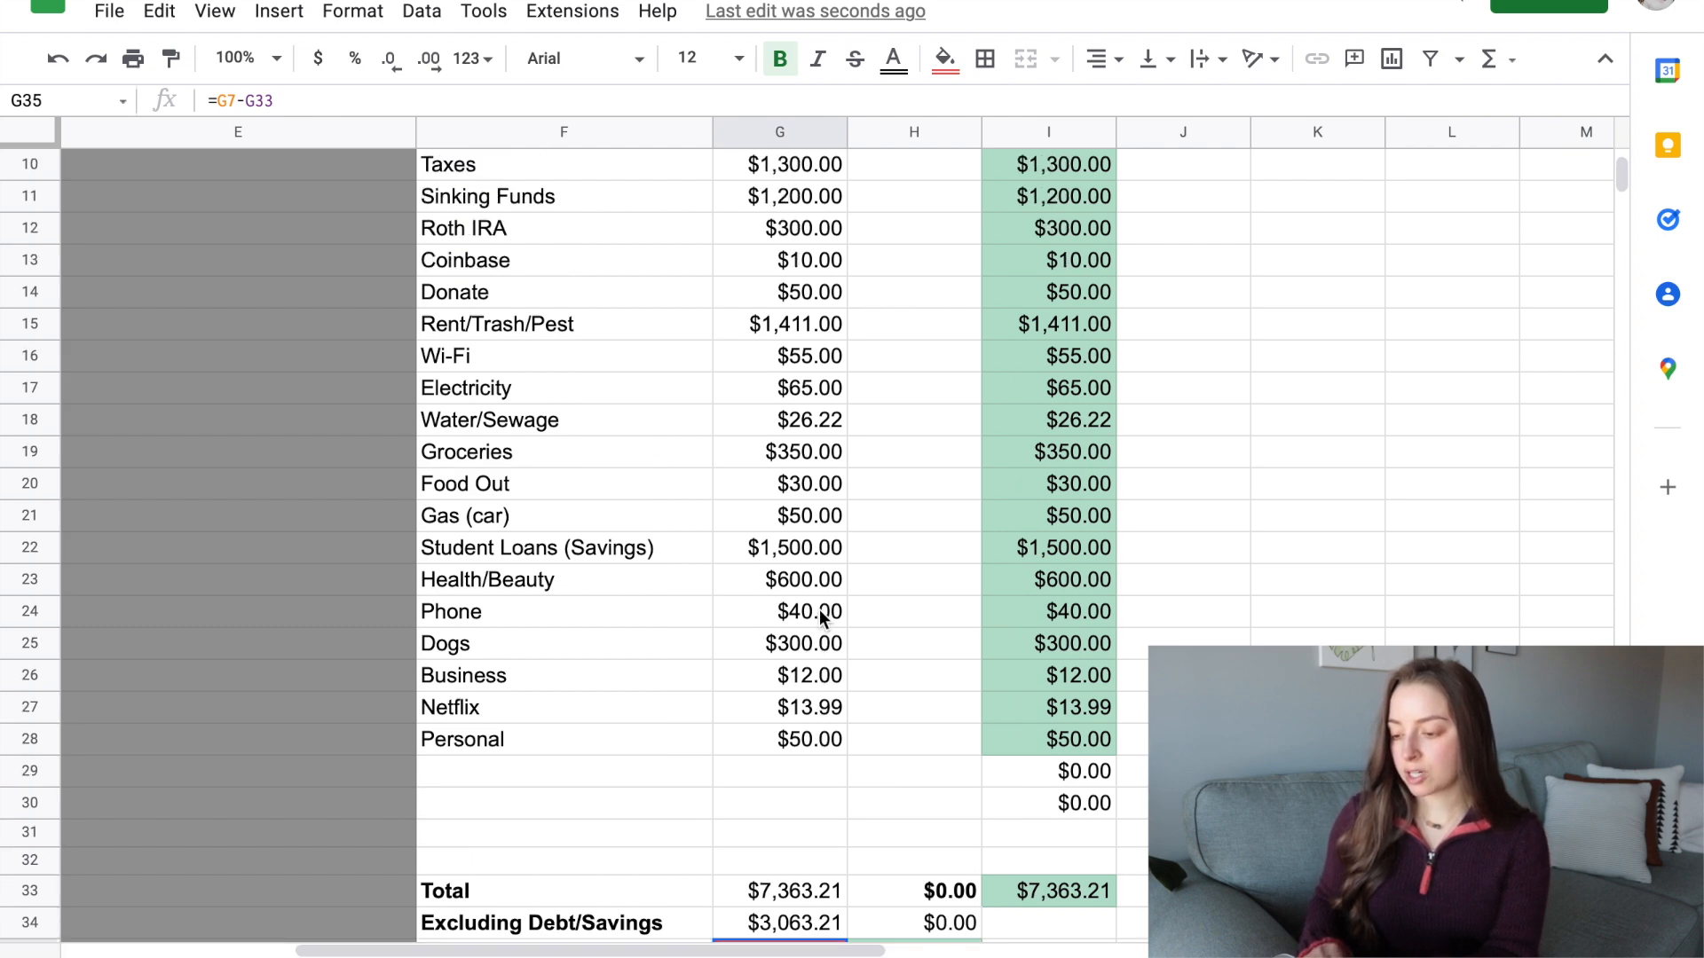
scroll(820, 619, "up", 2)
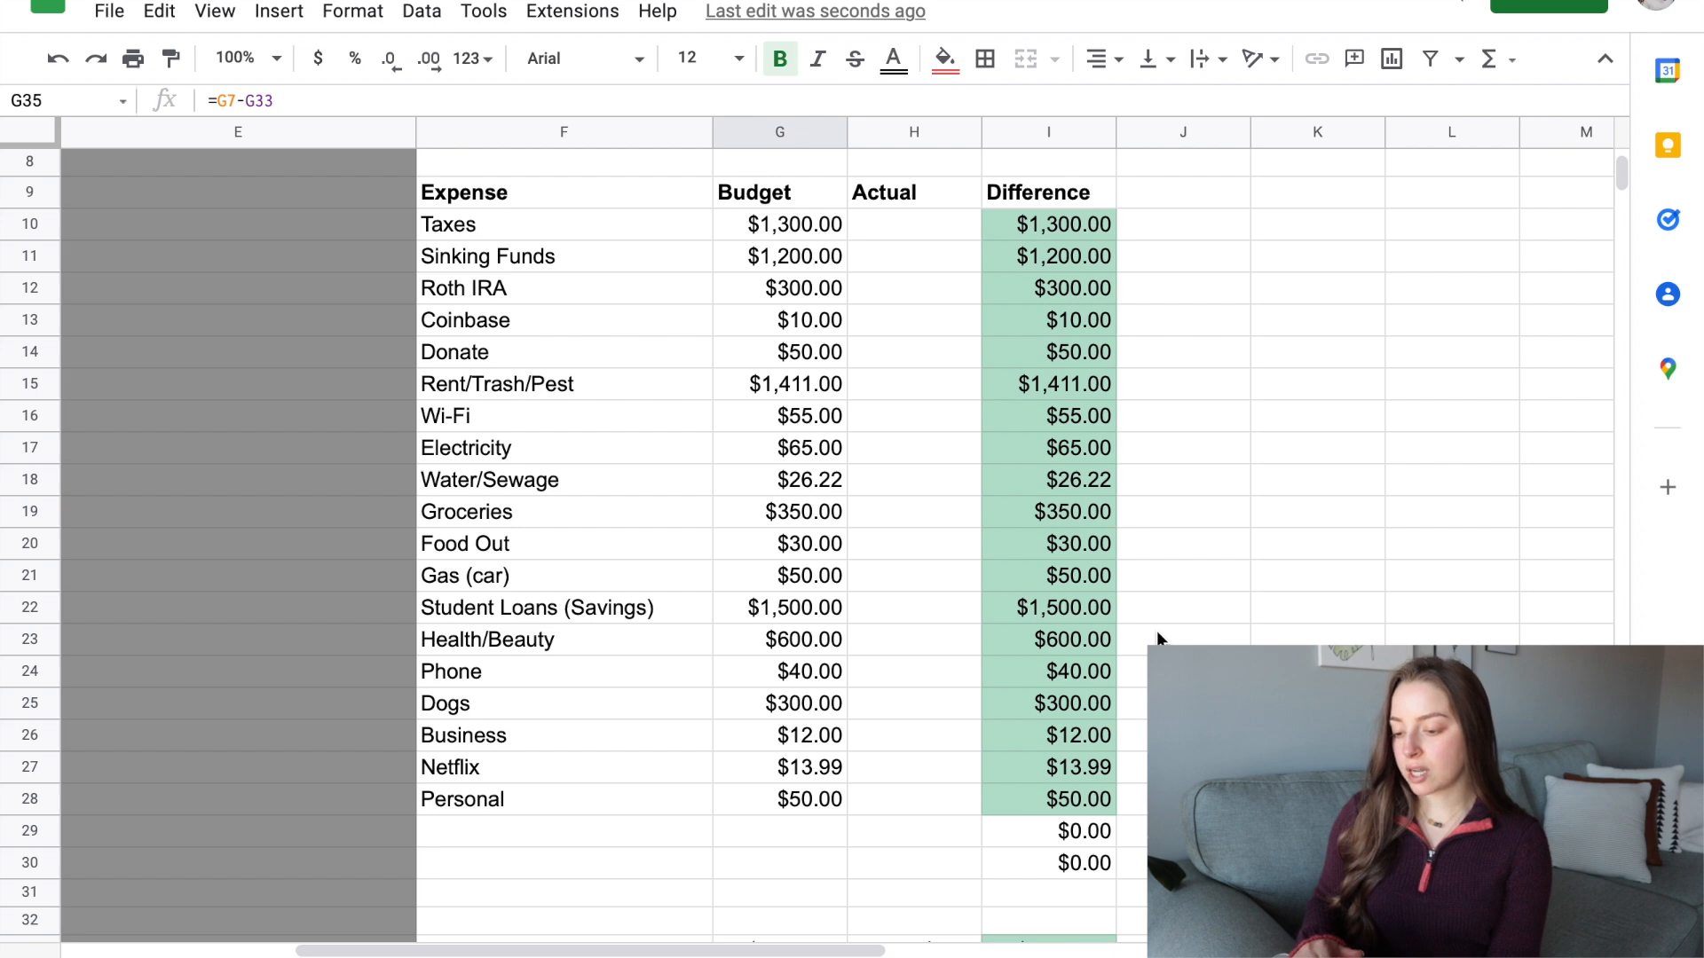
scroll(1157, 637, "up", 1)
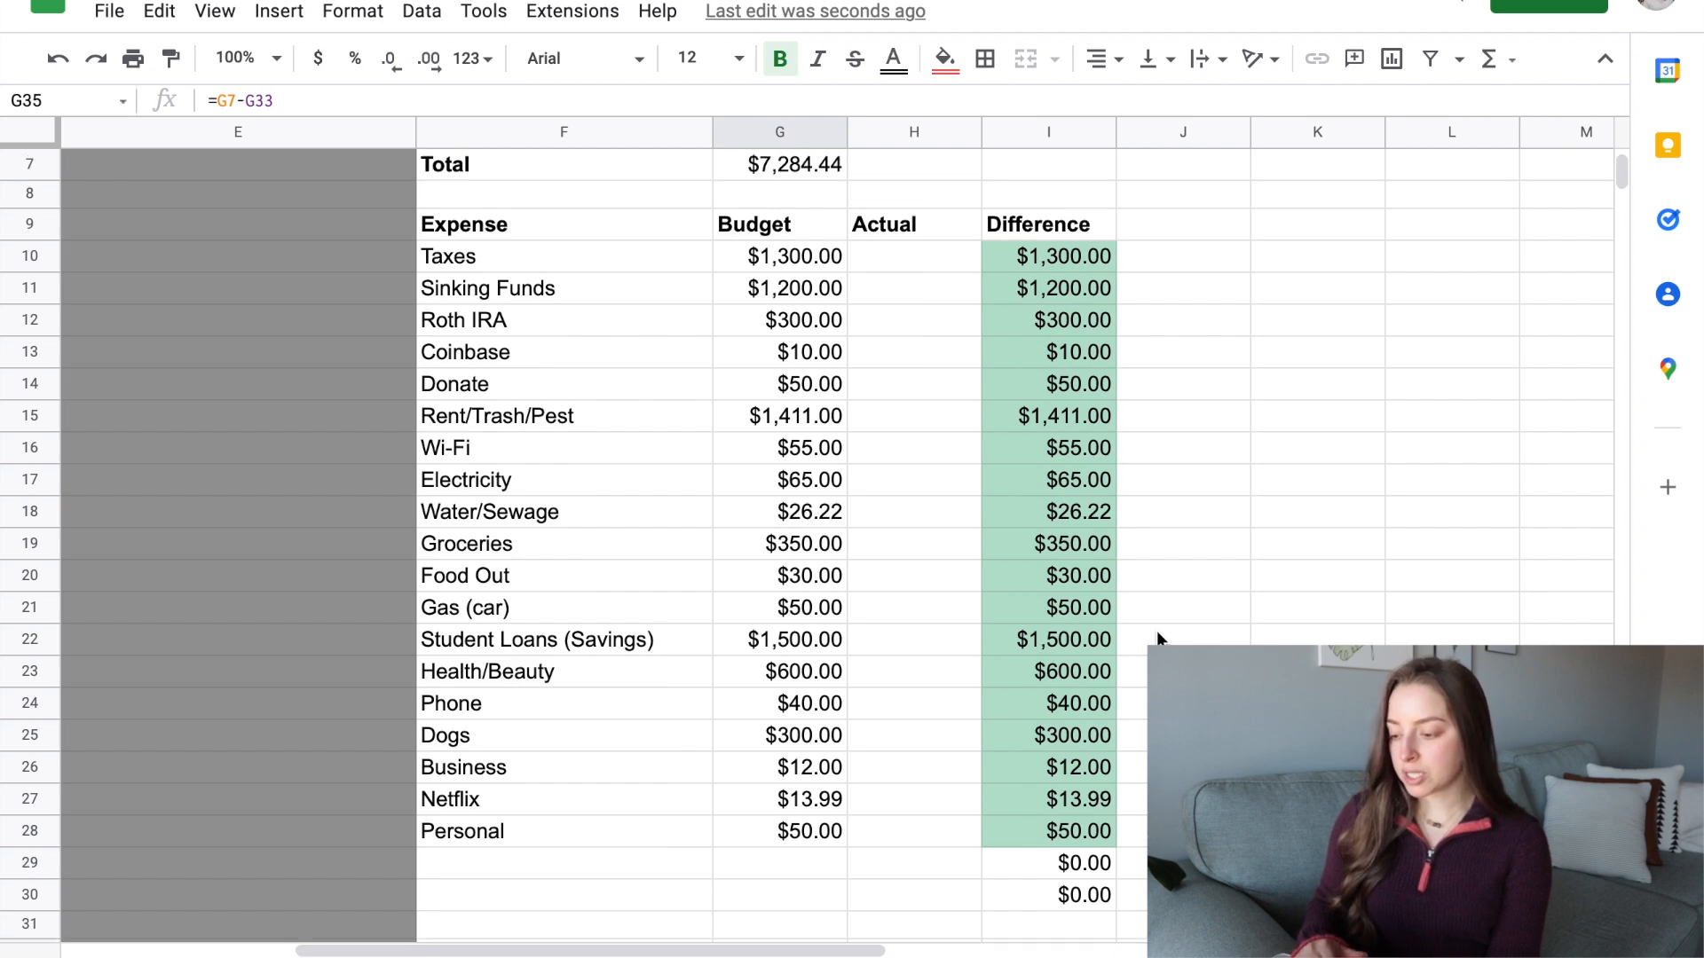
scroll(1157, 630, "up", 5)
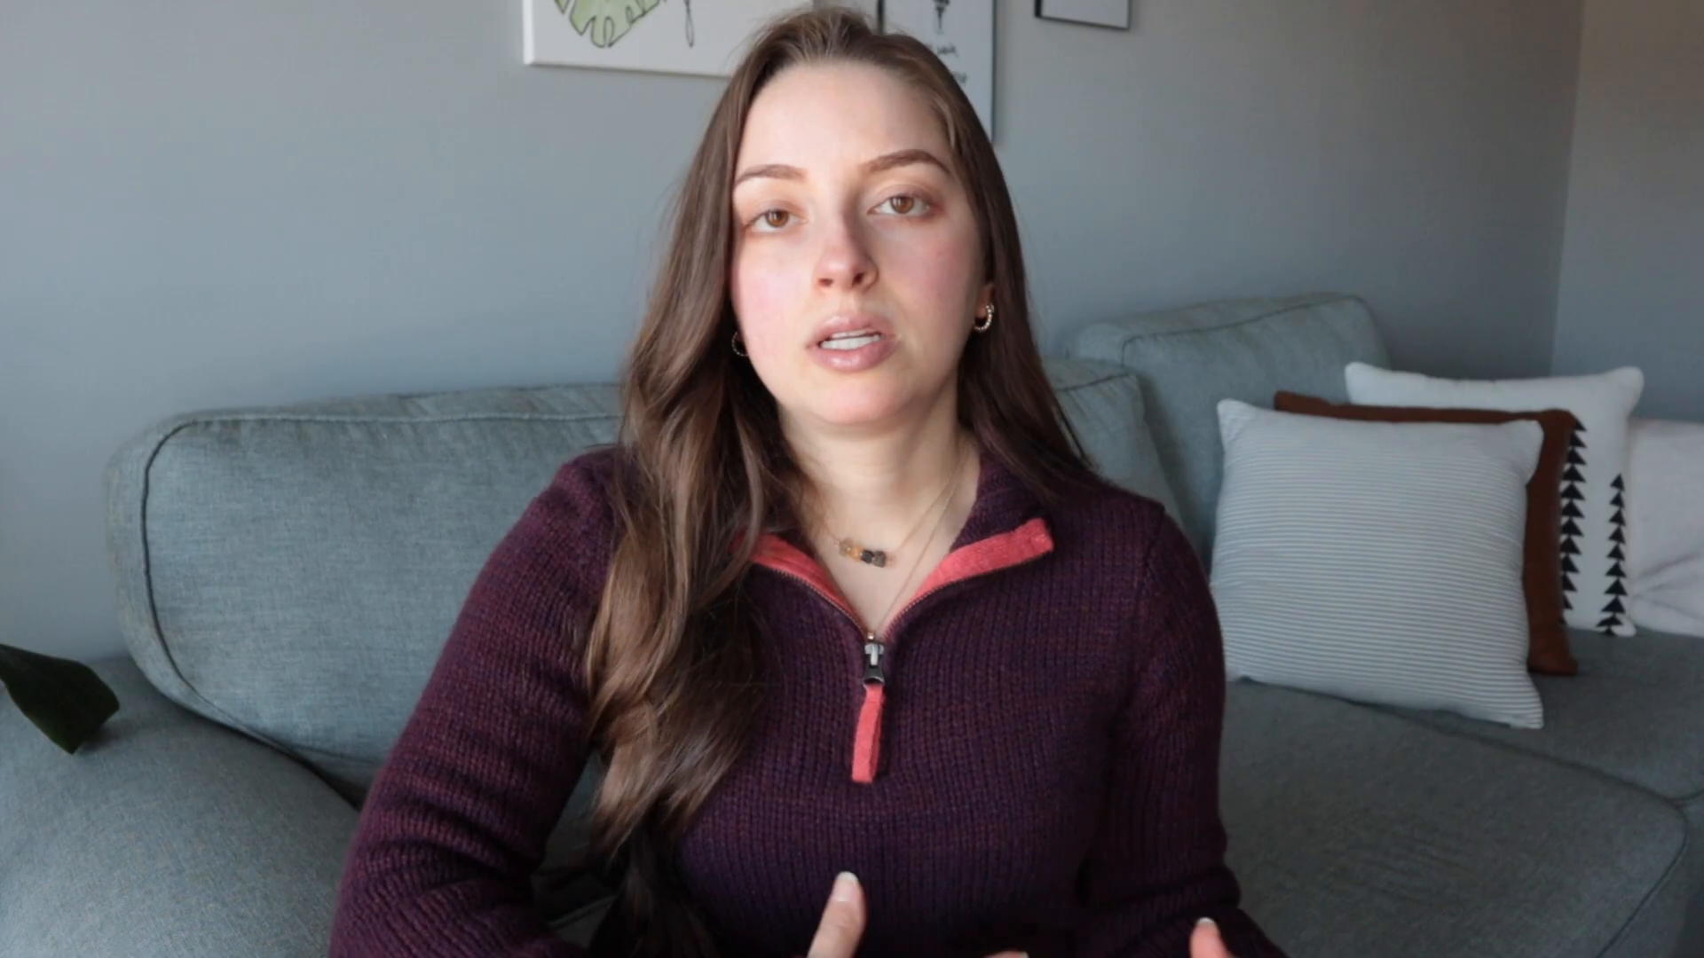